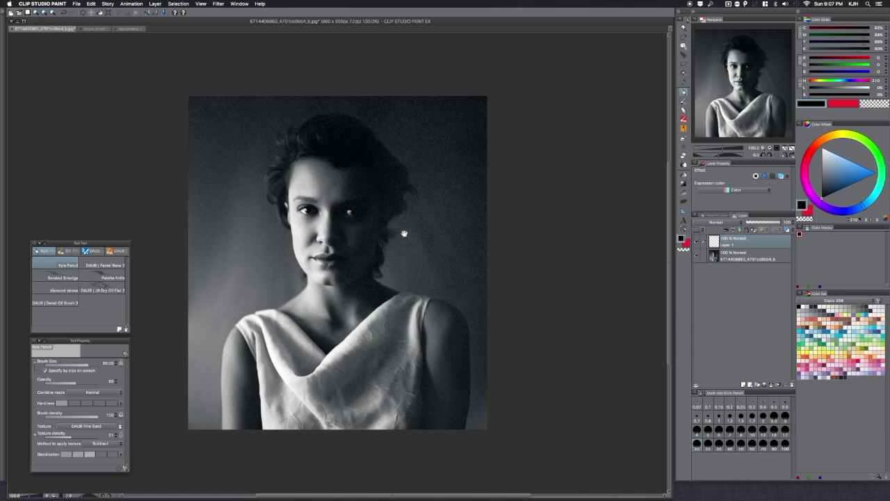
pyautogui.scroll(-2, 397, 227)
pyautogui.scroll(3, 400, 224)
pyautogui.scroll(1, 399, 224)
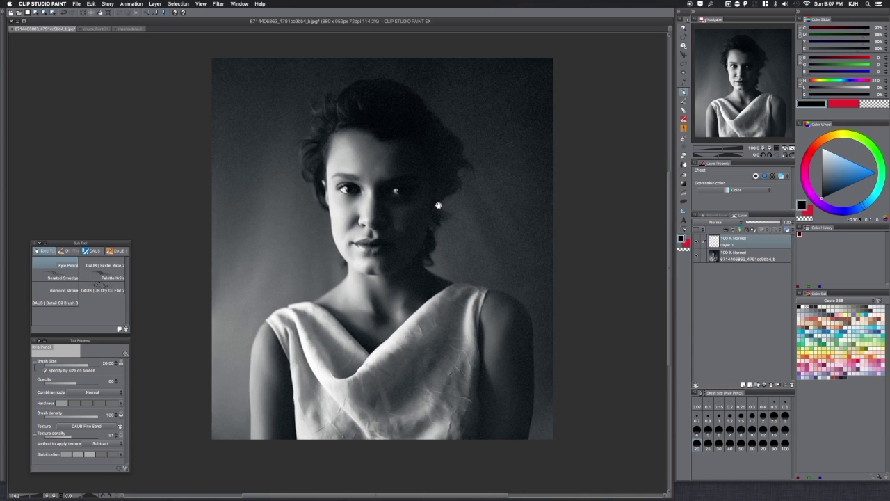
pyautogui.scroll(-2, 410, 198)
pyautogui.scroll(2, 411, 196)
pyautogui.scroll(2, 411, 196)
pyautogui.scroll(-2, 411, 196)
pyautogui.scroll(-1, 410, 202)
pyautogui.scroll(-1, 409, 202)
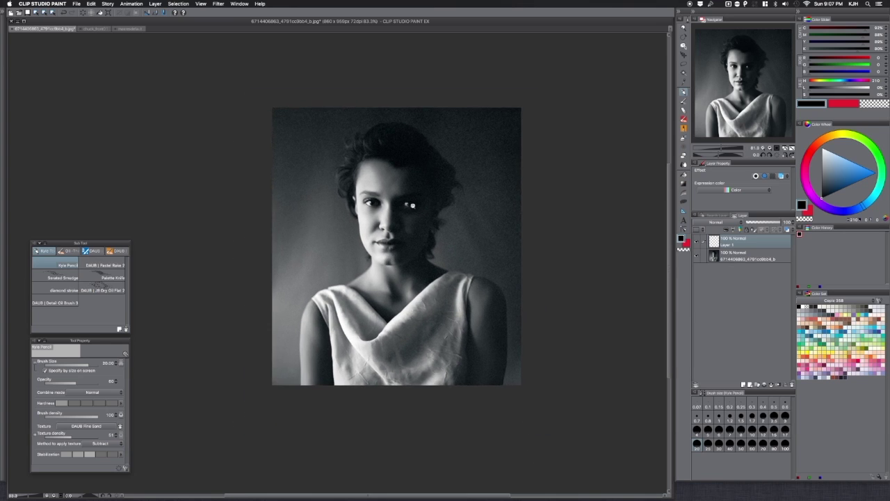
pyautogui.scroll(3, 417, 202)
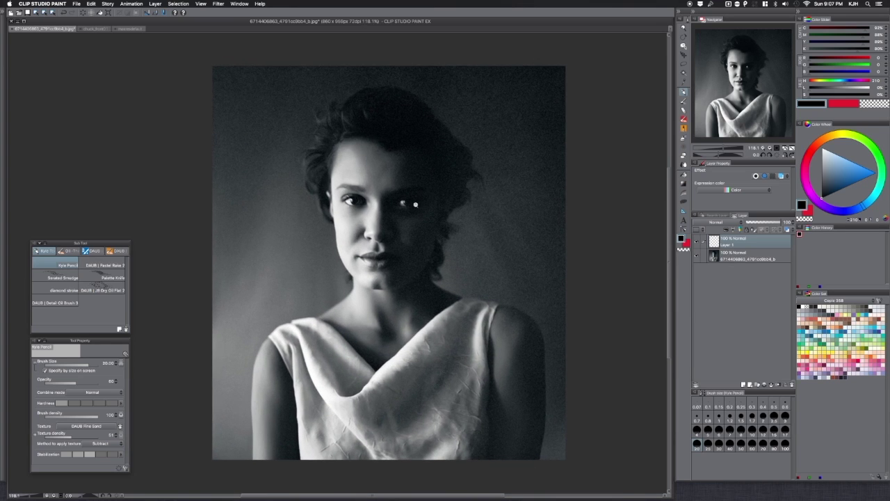
pyautogui.scroll(-2, 418, 205)
pyautogui.scroll(2, 420, 206)
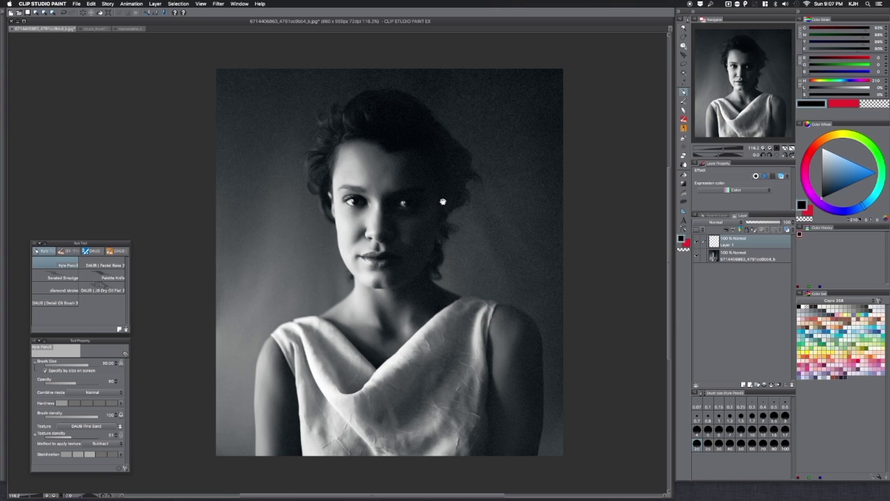
pyautogui.moveTo(444, 199); pyautogui.dragTo(432, 197)
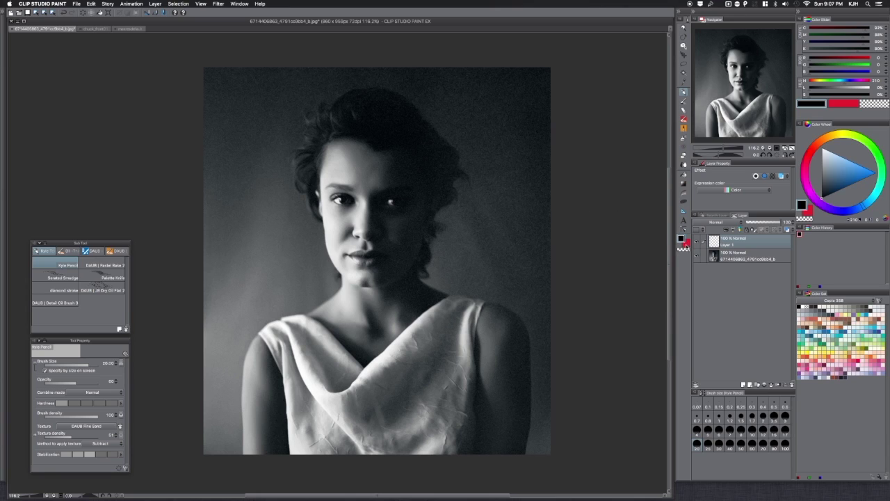
# Step: Fill Layer 1 with the medium grey sampled from the photo's backdrop beside the neck
pyautogui.keyDown('alt'); pyautogui.click(312, 278); pyautogui.keyUp('alt')
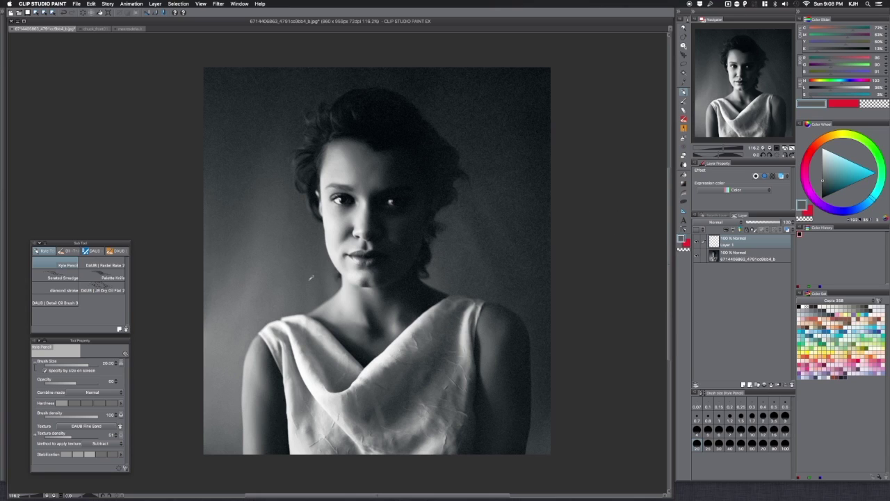
pyautogui.keyDown('alt'); pyautogui.click(532, 124); pyautogui.keyUp('alt')
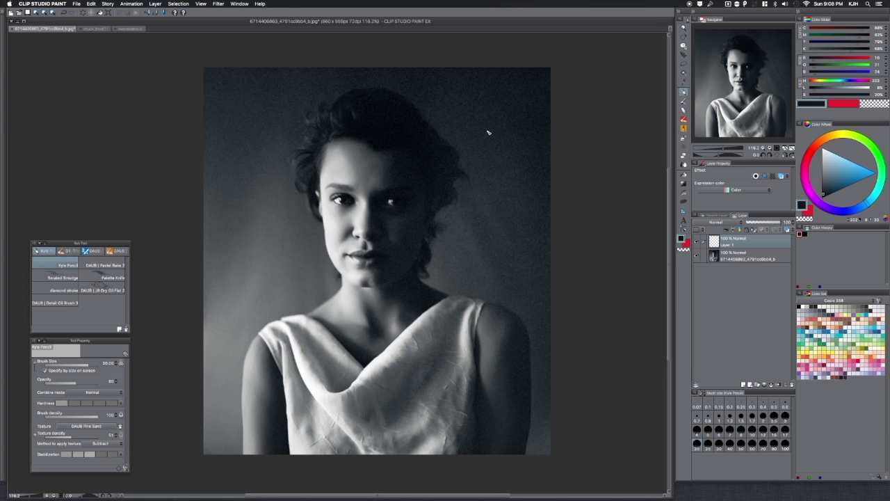
pyautogui.keyDown('alt'); pyautogui.click(308, 284); pyautogui.keyUp('alt')
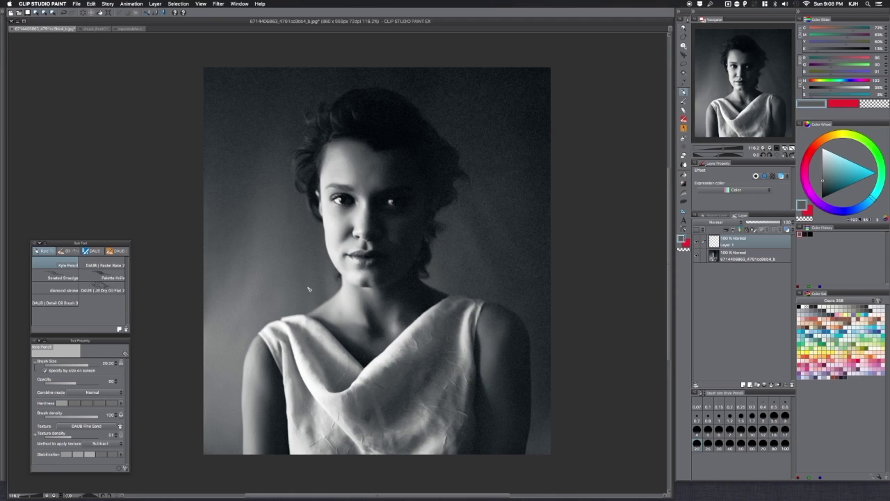
pyautogui.hotkey('alt', 'BackSpace')
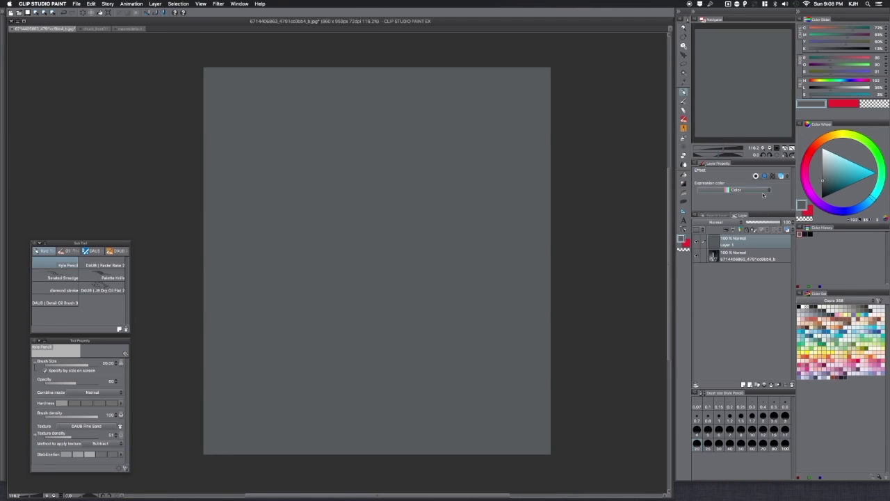
# Step: Lower the grey fill layer's opacity to 54% and add a new empty layer above it
pyautogui.moveTo(780, 222); pyautogui.dragTo(741, 219)
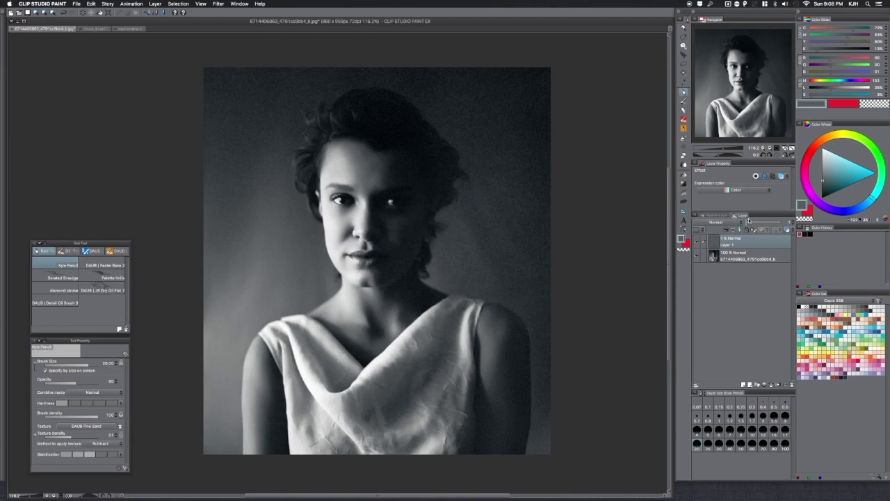
pyautogui.moveTo(742, 219); pyautogui.dragTo(766, 222)
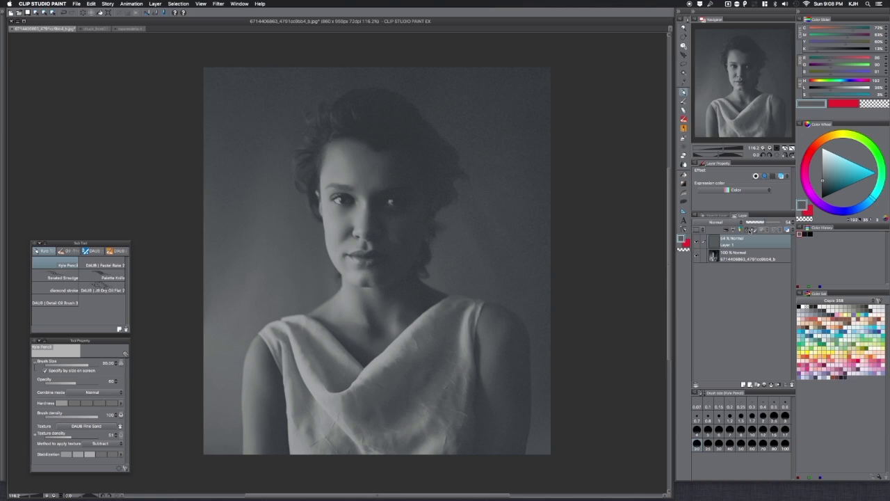
pyautogui.click(743, 384)
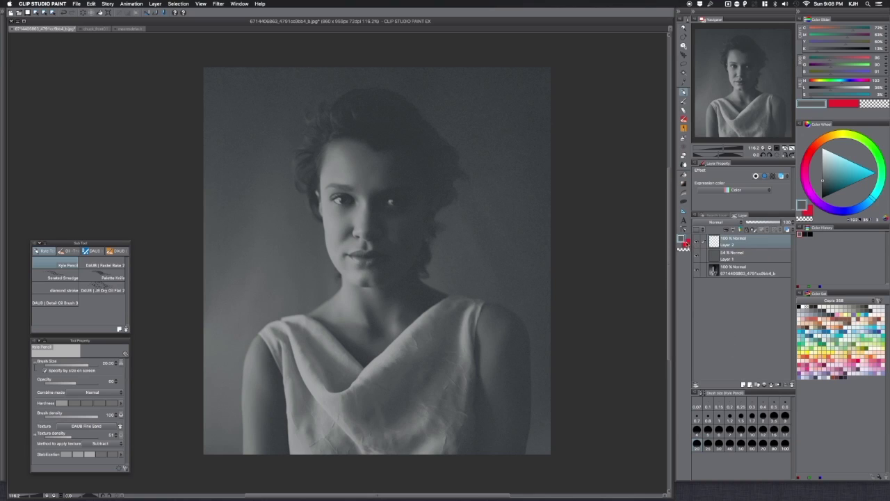
pyautogui.click(687, 243)
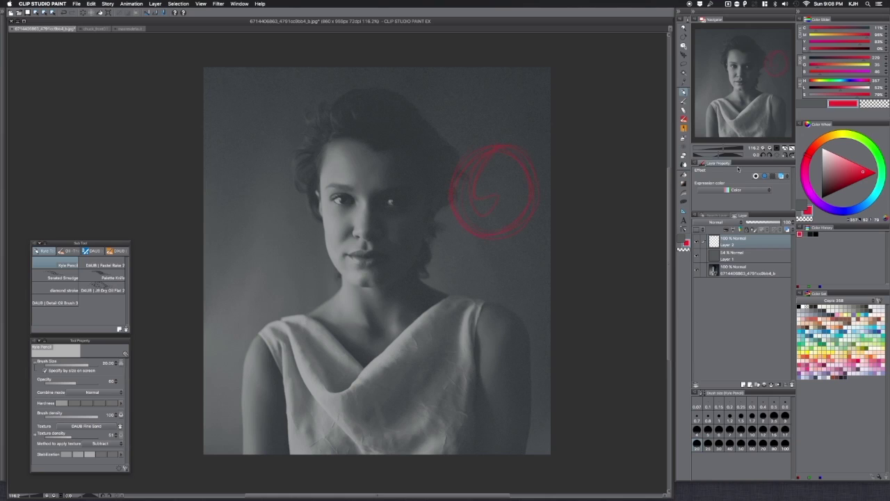
pyautogui.press('x')
pyautogui.moveTo(439, 227)
pyautogui.mouseDown()
pyautogui.moveTo(475, 151)
pyautogui.moveTo(433, 196)
pyautogui.moveTo(464, 239)
pyautogui.moveTo(504, 175)
pyautogui.moveTo(414, 209)
pyautogui.moveTo(338, 201)
pyautogui.mouseUp()
pyautogui.moveTo(368, 171)
pyautogui.mouseDown()
pyautogui.moveTo(405, 198)
pyautogui.moveTo(397, 235)
pyautogui.moveTo(415, 201)
pyautogui.mouseUp()
pyautogui.press('x')
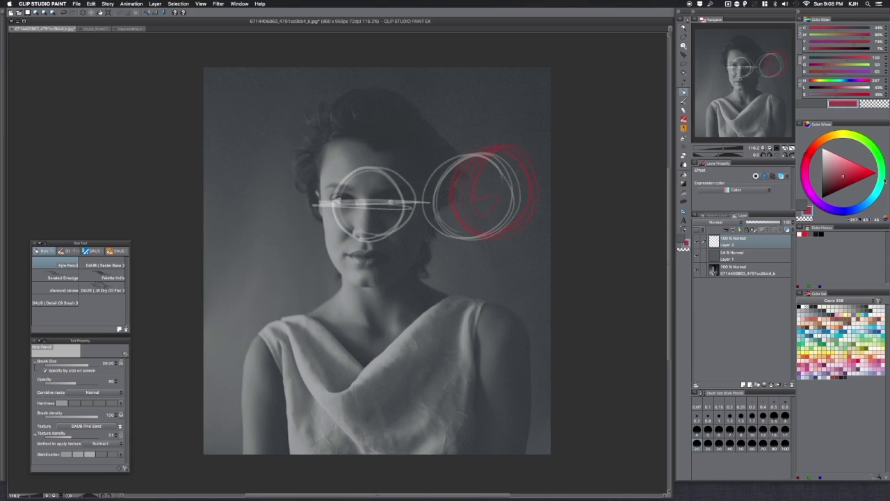
pyautogui.moveTo(365, 180)
pyautogui.mouseDown()
pyautogui.moveTo(391, 168)
pyautogui.moveTo(356, 174)
pyautogui.mouseUp()
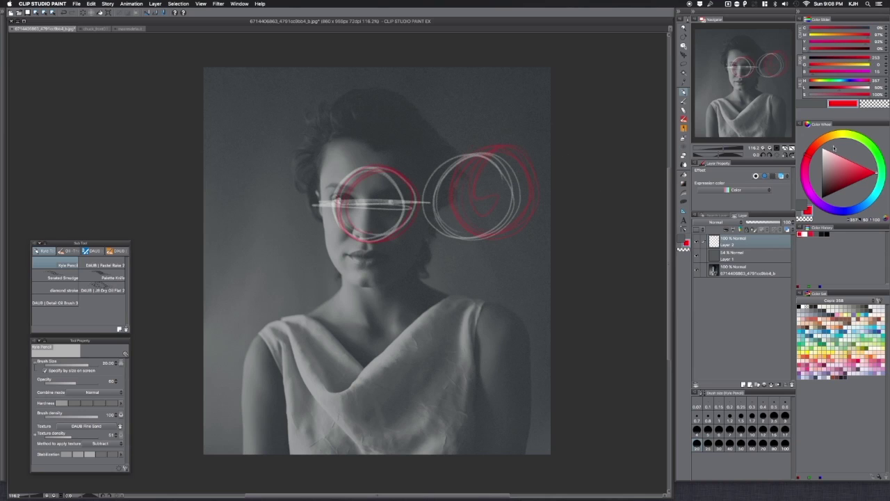
# Step: Set the drawing colour to bright yellow and test it with a few strokes beside the face
pyautogui.click(840, 135)
pyautogui.moveTo(302, 245)
pyautogui.mouseDown()
pyautogui.moveTo(345, 202)
pyautogui.moveTo(274, 209)
pyautogui.moveTo(327, 256)
pyautogui.mouseUp()
pyautogui.moveTo(334, 174); pyautogui.dragTo(274, 221)
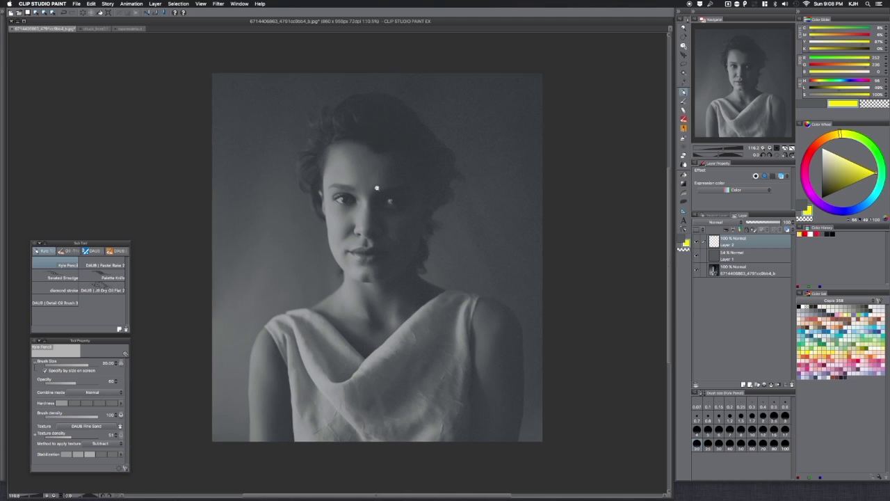
# Step: Draw a yellow cranium circle over the head, from above the hairline down to the nose base, and fade it to a faint guide
pyautogui.scroll(3, 384, 189)
pyautogui.scroll(-2, 386, 188)
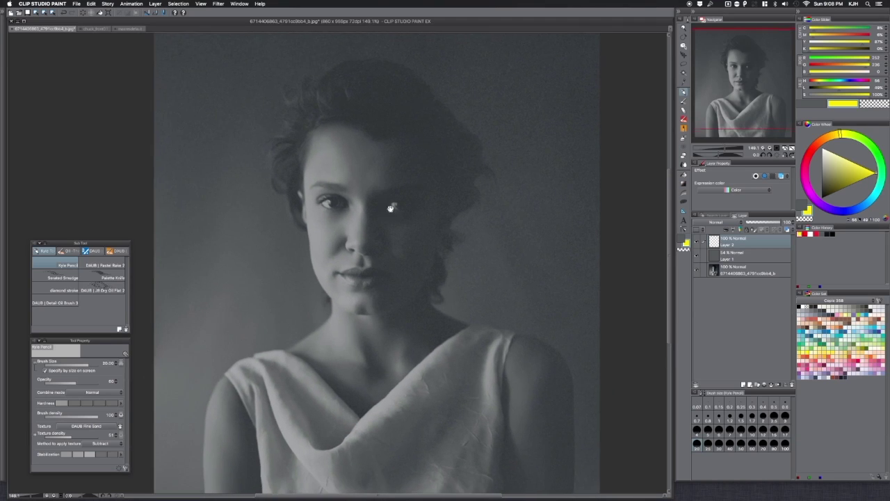
pyautogui.moveTo(382, 196); pyautogui.dragTo(386, 197)
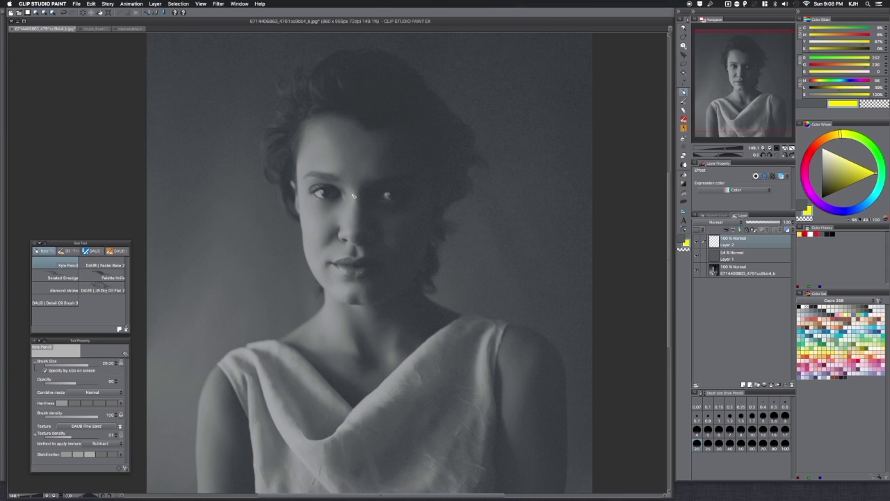
pyautogui.moveTo(357, 167); pyautogui.dragTo(367, 166)
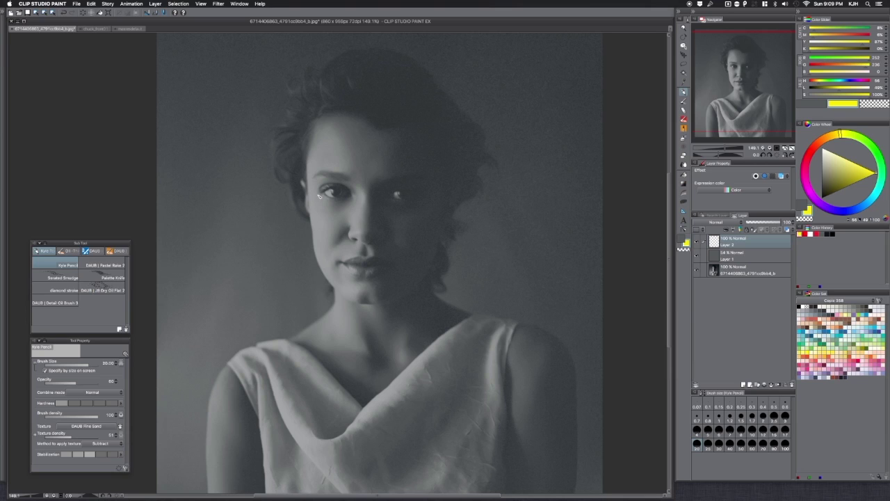
pyautogui.moveTo(307, 174)
pyautogui.mouseDown()
pyautogui.moveTo(321, 111)
pyautogui.moveTo(308, 129)
pyautogui.moveTo(352, 92)
pyautogui.mouseUp()
pyautogui.moveTo(431, 102)
pyautogui.mouseDown()
pyautogui.moveTo(450, 129)
pyautogui.moveTo(450, 189)
pyautogui.moveTo(411, 226)
pyautogui.moveTo(354, 235)
pyautogui.moveTo(320, 219)
pyautogui.moveTo(305, 171)
pyautogui.moveTo(316, 127)
pyautogui.moveTo(372, 86)
pyautogui.moveTo(415, 98)
pyautogui.moveTo(448, 160)
pyautogui.moveTo(449, 188)
pyautogui.moveTo(386, 237)
pyautogui.moveTo(341, 229)
pyautogui.moveTo(311, 199)
pyautogui.moveTo(302, 161)
pyautogui.moveTo(317, 118)
pyautogui.moveTo(348, 90)
pyautogui.moveTo(394, 88)
pyautogui.moveTo(418, 100)
pyautogui.moveTo(449, 137)
pyautogui.moveTo(456, 167)
pyautogui.moveTo(422, 223)
pyautogui.moveTo(383, 240)
pyautogui.moveTo(337, 230)
pyautogui.moveTo(313, 206)
pyautogui.moveTo(301, 149)
pyautogui.moveTo(318, 117)
pyautogui.moveTo(365, 88)
pyautogui.moveTo(400, 91)
pyautogui.moveTo(444, 119)
pyautogui.moveTo(450, 175)
pyautogui.moveTo(426, 213)
pyautogui.moveTo(326, 223)
pyautogui.moveTo(318, 117)
pyautogui.moveTo(380, 81)
pyautogui.moveTo(440, 192)
pyautogui.moveTo(374, 235)
pyautogui.moveTo(422, 89)
pyautogui.mouseUp()
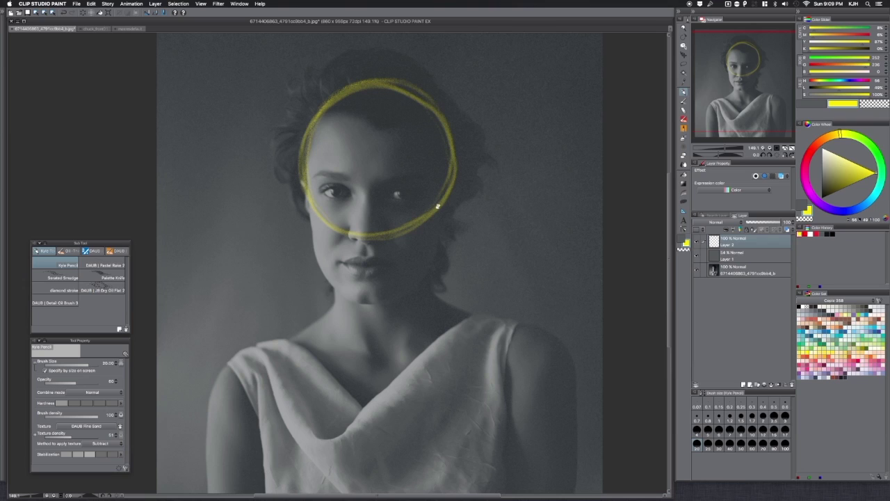
pyautogui.moveTo(324, 245)
pyautogui.mouseDown()
pyautogui.moveTo(311, 229)
pyautogui.moveTo(309, 190)
pyautogui.moveTo(324, 125)
pyautogui.moveTo(343, 87)
pyautogui.moveTo(410, 67)
pyautogui.moveTo(407, 98)
pyautogui.moveTo(422, 130)
pyautogui.moveTo(449, 149)
pyautogui.moveTo(452, 186)
pyautogui.moveTo(394, 233)
pyautogui.moveTo(333, 233)
pyautogui.mouseUp()
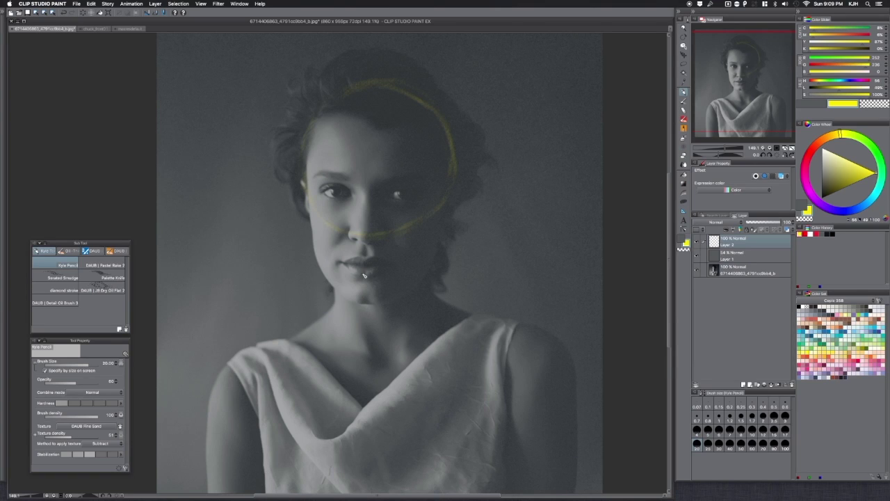
# Step: Draw the face's vertical centre line from the top of the cranium circle down through the nose to the chin
pyautogui.moveTo(364, 292); pyautogui.dragTo(365, 236)
pyautogui.moveTo(369, 151)
pyautogui.mouseDown()
pyautogui.moveTo(367, 103)
pyautogui.moveTo(369, 144)
pyautogui.mouseUp()
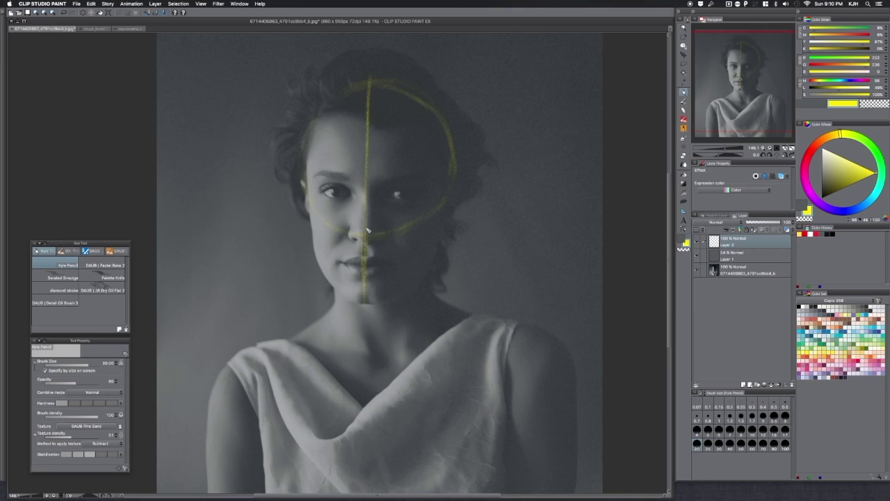
pyautogui.moveTo(367, 242); pyautogui.dragTo(364, 303)
# Step: Draw two horizontal guide lines across the face, one along the brows and one through the eyes
pyautogui.moveTo(377, 177); pyautogui.dragTo(401, 179)
pyautogui.moveTo(324, 176); pyautogui.dragTo(420, 179)
pyautogui.moveTo(311, 178); pyautogui.dragTo(450, 180)
pyautogui.moveTo(314, 176); pyautogui.dragTo(381, 178)
pyautogui.moveTo(319, 176); pyautogui.dragTo(297, 175)
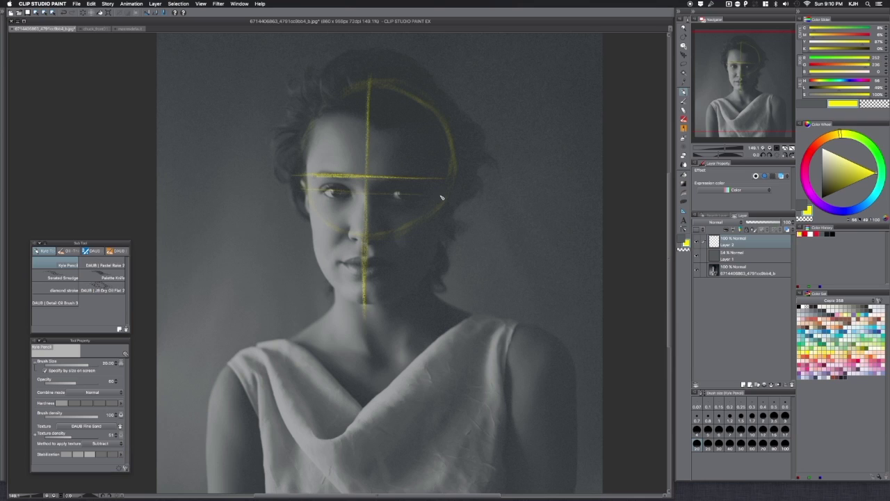
pyautogui.moveTo(318, 190); pyautogui.dragTo(445, 194)
pyautogui.moveTo(320, 192); pyautogui.dragTo(424, 195)
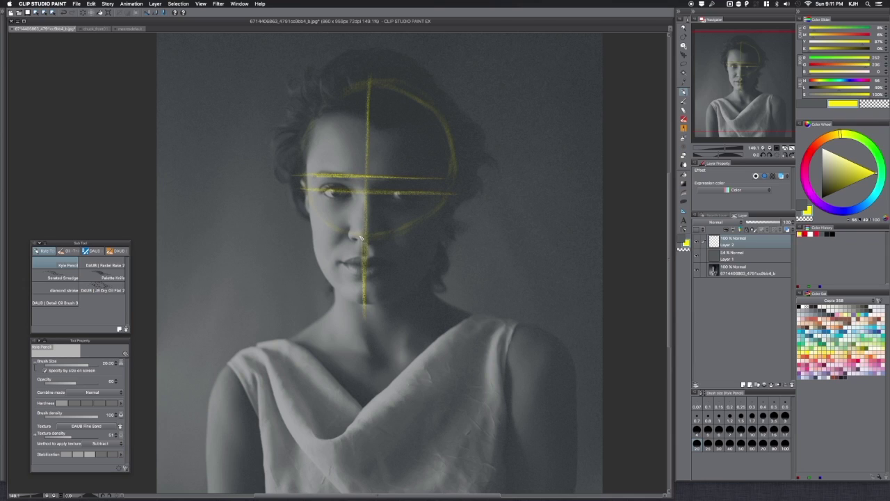
# Step: Mark the nose base, the chin and the ear position on the shadowed side of the face with short marks
pyautogui.moveTo(350, 235); pyautogui.dragTo(377, 238)
pyautogui.press('super+z')
pyautogui.moveTo(348, 237); pyautogui.dragTo(382, 237)
pyautogui.moveTo(361, 304)
pyautogui.mouseDown()
pyautogui.moveTo(375, 303)
pyautogui.moveTo(353, 301)
pyautogui.moveTo(382, 303)
pyautogui.moveTo(362, 301)
pyautogui.mouseUp()
pyautogui.moveTo(447, 189); pyautogui.dragTo(450, 190)
# Step: Mute the guide lines with Hue/Saturation/Luminosity, setting saturation to -70 and brightness to 2
pyautogui.press('super+u')
pyautogui.moveTo(509, 177)
pyautogui.mouseDown()
pyautogui.moveTo(463, 178)
pyautogui.moveTo(479, 178)
pyautogui.moveTo(485, 160)
pyautogui.moveTo(463, 160)
pyautogui.moveTo(479, 177)
pyautogui.moveTo(504, 172)
pyautogui.mouseUp()
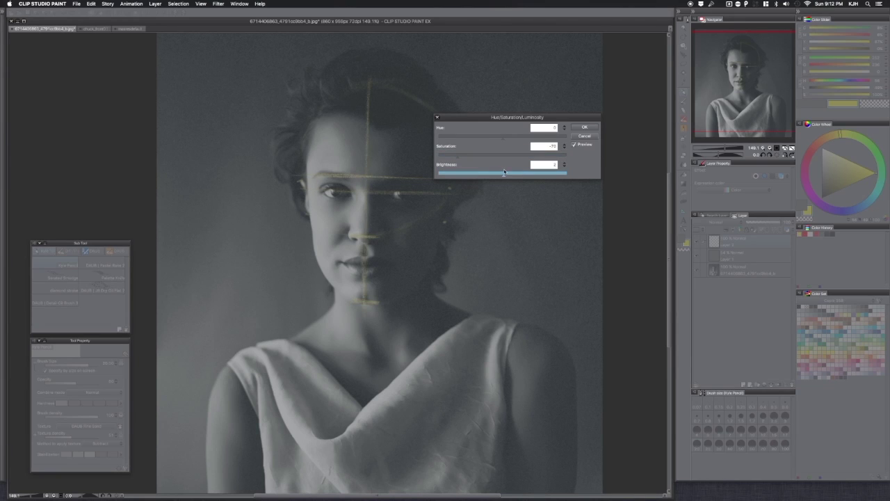
pyautogui.click(584, 127)
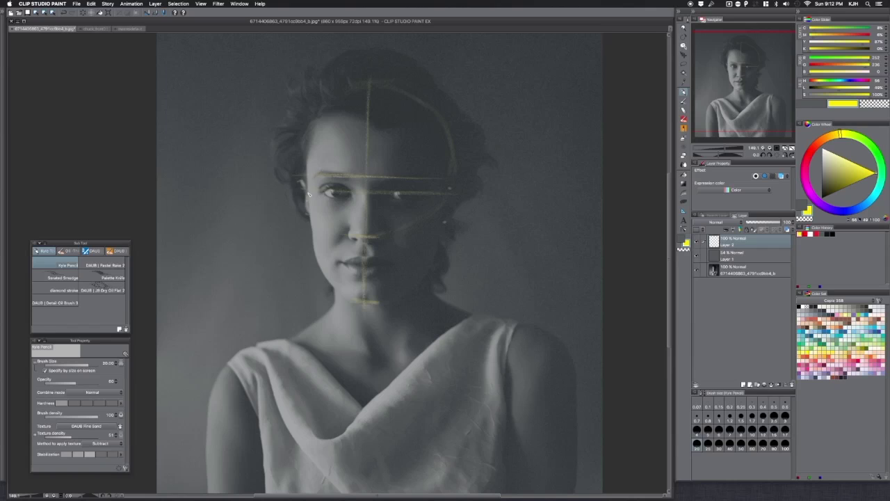
# Step: Draw slanted side-plane lines outside both eyes and a hatched wedge between the brows, narrowing towards the eye line
pyautogui.moveTo(318, 174)
pyautogui.mouseDown()
pyautogui.moveTo(304, 213)
pyautogui.moveTo(319, 176)
pyautogui.mouseUp()
pyautogui.moveTo(424, 181); pyautogui.dragTo(442, 211)
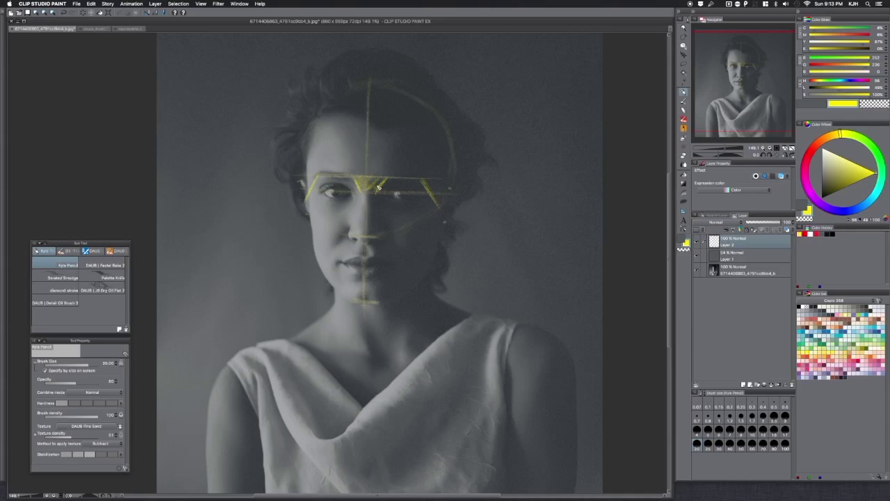
pyautogui.press('super+z')
pyautogui.press('.')
pyautogui.moveTo(354, 179)
pyautogui.mouseDown()
pyautogui.moveTo(362, 188)
pyautogui.moveTo(387, 181)
pyautogui.mouseUp()
pyautogui.moveTo(364, 184); pyautogui.dragTo(359, 192)
pyautogui.moveTo(351, 178); pyautogui.dragTo(353, 191)
pyautogui.moveTo(351, 185); pyautogui.dragTo(361, 194)
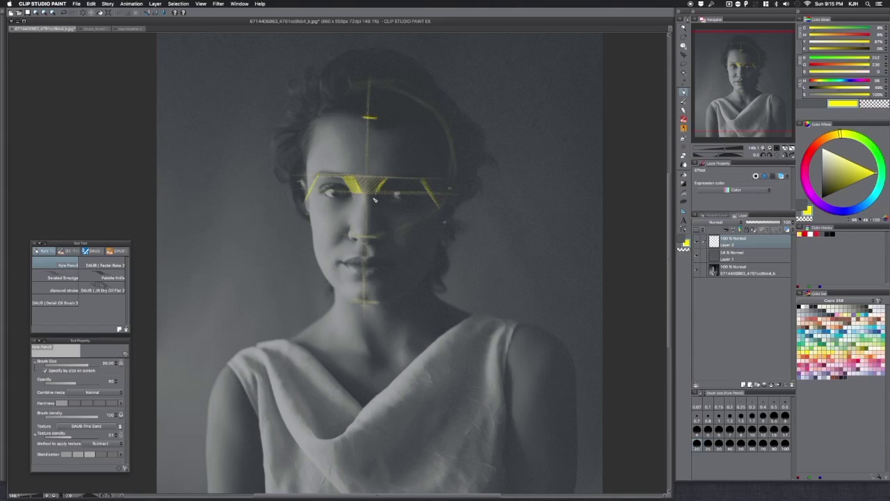
pyautogui.press('super+z')
pyautogui.press('super+z')
# Step: Draw a circle on the forehead reaching from the hairline mark down to the bottom of the wedge between the brows
pyautogui.moveTo(374, 117); pyautogui.dragTo(403, 142)
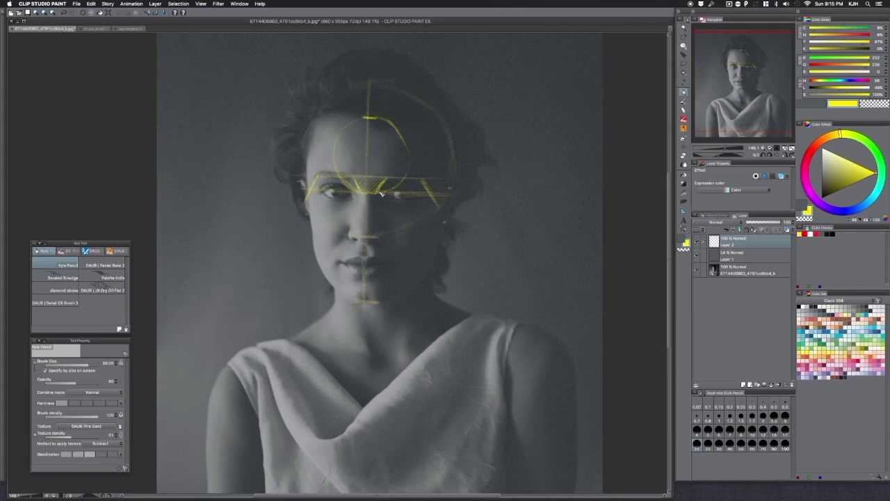
pyautogui.moveTo(333, 161)
pyautogui.mouseDown()
pyautogui.moveTo(370, 118)
pyautogui.moveTo(391, 124)
pyautogui.moveTo(412, 174)
pyautogui.moveTo(395, 192)
pyautogui.mouseUp()
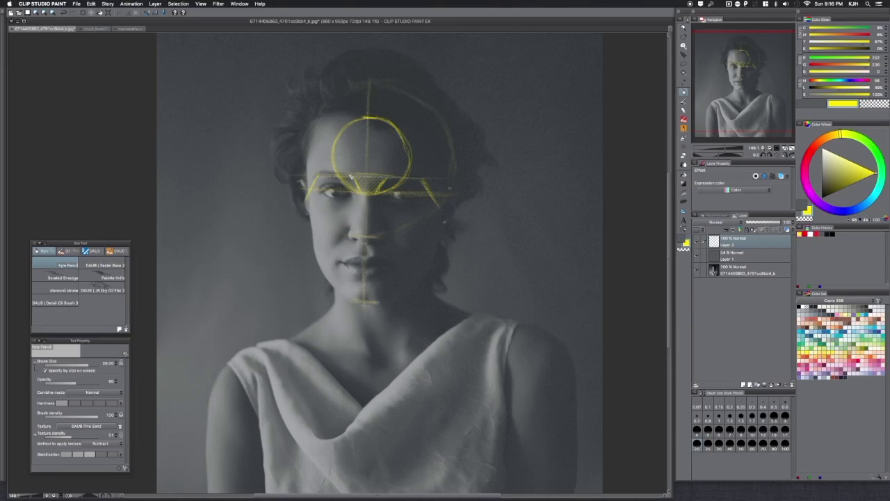
pyautogui.moveTo(351, 183)
pyautogui.mouseDown()
pyautogui.moveTo(386, 194)
pyautogui.moveTo(395, 184)
pyautogui.mouseUp()
pyautogui.press('super+z')
pyautogui.press('super+z')
pyautogui.press('super+z')
pyautogui.moveTo(362, 117); pyautogui.dragTo(383, 117)
# Step: Draw an eye-socket circle around each eye, just below the brow line
pyautogui.moveTo(351, 198)
pyautogui.mouseDown()
pyautogui.moveTo(325, 194)
pyautogui.moveTo(349, 199)
pyautogui.mouseUp()
pyautogui.press('super+z')
pyautogui.moveTo(346, 199)
pyautogui.mouseDown()
pyautogui.moveTo(327, 183)
pyautogui.moveTo(350, 189)
pyautogui.moveTo(335, 206)
pyautogui.moveTo(321, 196)
pyautogui.moveTo(324, 183)
pyautogui.moveTo(353, 189)
pyautogui.moveTo(335, 207)
pyautogui.moveTo(322, 197)
pyautogui.moveTo(331, 180)
pyautogui.moveTo(350, 187)
pyautogui.moveTo(352, 200)
pyautogui.moveTo(339, 207)
pyautogui.moveTo(322, 195)
pyautogui.moveTo(341, 179)
pyautogui.moveTo(352, 197)
pyautogui.moveTo(332, 205)
pyautogui.mouseUp()
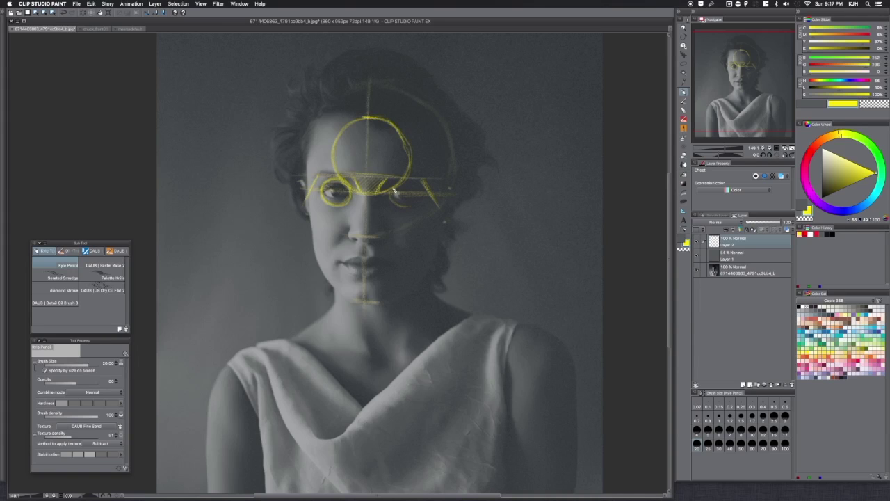
pyautogui.moveTo(402, 184)
pyautogui.mouseDown()
pyautogui.moveTo(412, 205)
pyautogui.moveTo(398, 207)
pyautogui.moveTo(391, 196)
pyautogui.moveTo(411, 185)
pyautogui.moveTo(419, 201)
pyautogui.moveTo(408, 208)
pyautogui.moveTo(393, 206)
pyautogui.moveTo(392, 188)
pyautogui.moveTo(407, 182)
pyautogui.moveTo(419, 197)
pyautogui.moveTo(407, 207)
pyautogui.moveTo(392, 203)
pyautogui.moveTo(403, 183)
pyautogui.moveTo(413, 207)
pyautogui.mouseUp()
pyautogui.moveTo(350, 198)
pyautogui.mouseDown()
pyautogui.moveTo(321, 200)
pyautogui.moveTo(322, 184)
pyautogui.moveTo(351, 200)
pyautogui.mouseUp()
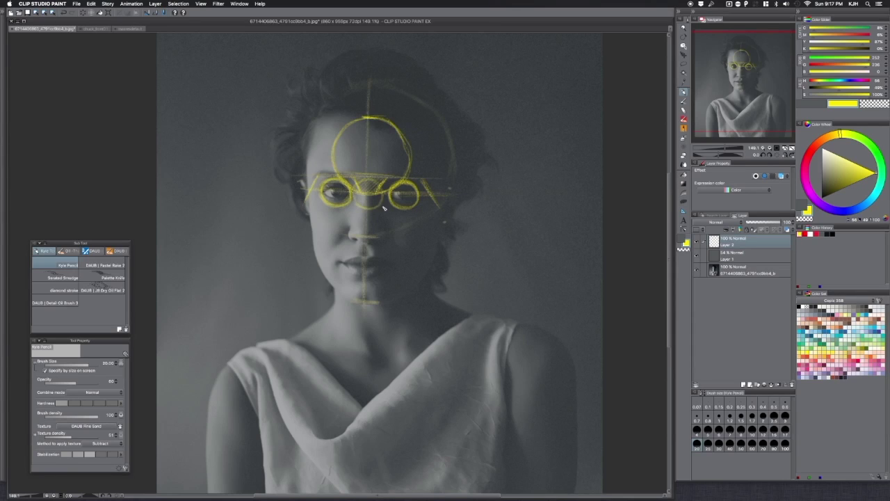
pyautogui.press('super+z')
# Step: Compare the guide drawing with the unveiled photo by hiding the grey fill layer and showing it again
pyautogui.click(726, 256)
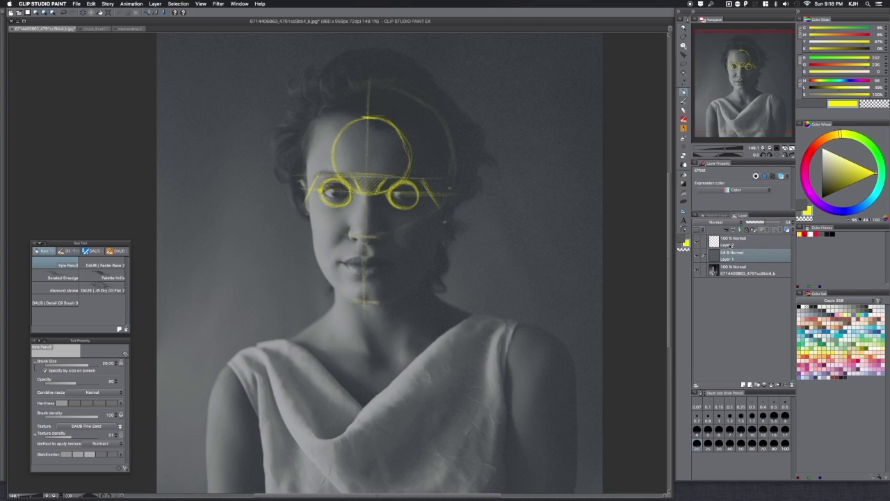
pyautogui.click(698, 257)
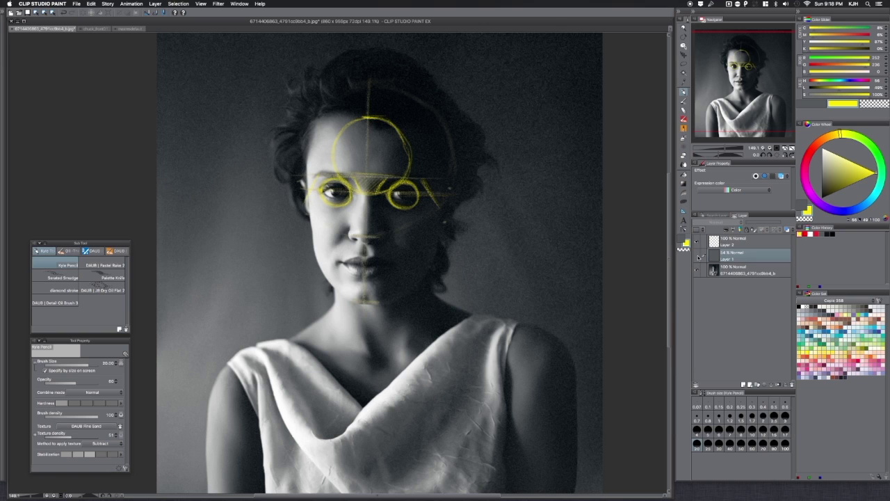
pyautogui.click(698, 257)
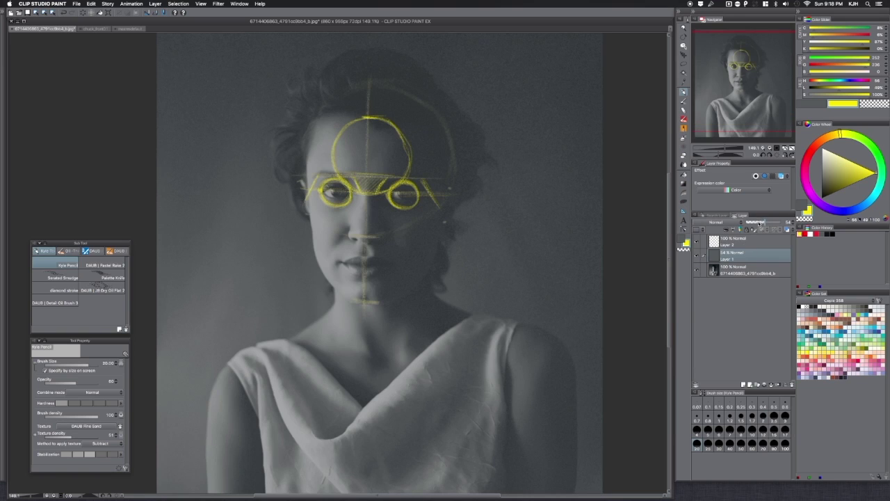
# Step: Lower the grey fill layer's opacity to 33% and make the guide drawing layer (Layer 2) active
pyautogui.click(757, 223)
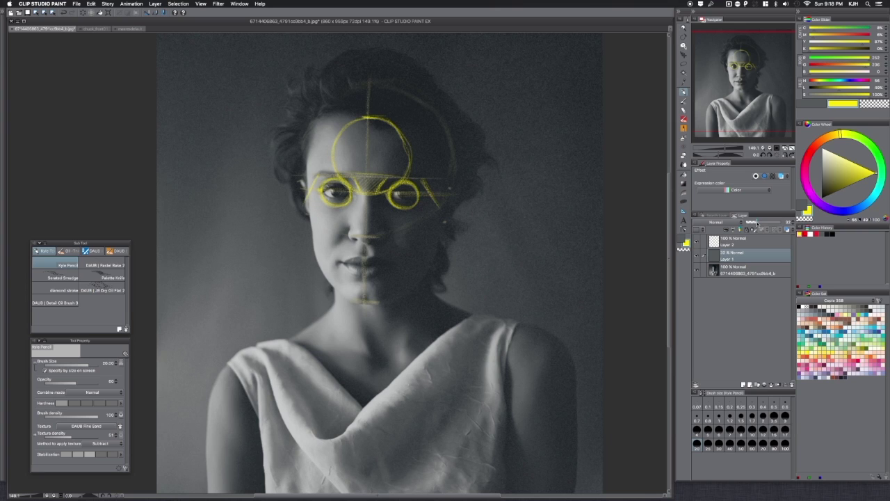
pyautogui.moveTo(757, 223); pyautogui.dragTo(759, 222)
pyautogui.click(754, 243)
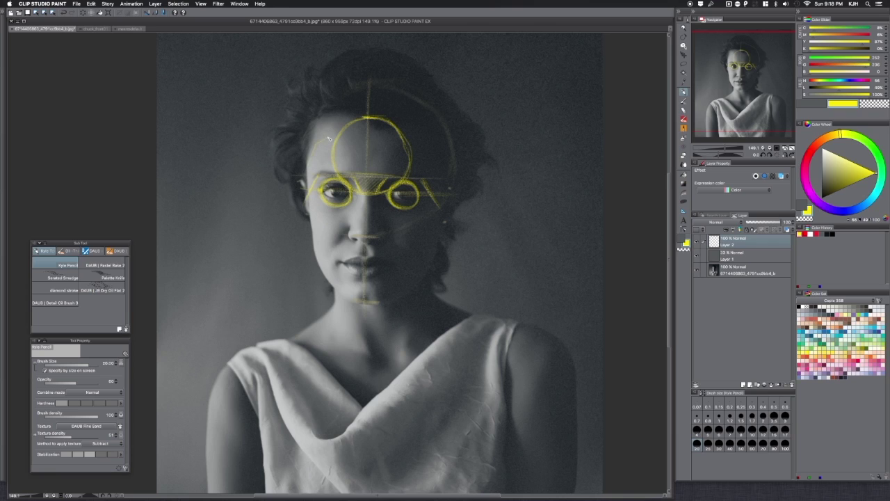
pyautogui.moveTo(331, 133); pyautogui.dragTo(304, 166)
pyautogui.press('super+z')
pyautogui.moveTo(320, 172)
pyautogui.mouseDown()
pyautogui.moveTo(297, 85)
pyautogui.moveTo(323, 183)
pyautogui.moveTo(314, 112)
pyautogui.moveTo(319, 169)
pyautogui.mouseUp()
pyautogui.press('super+z')
# Step: Draw a curved side-plane line from the outer edge of each eye socket up past the temple into the hair
pyautogui.moveTo(312, 89); pyautogui.dragTo(321, 188)
pyautogui.moveTo(314, 104); pyautogui.dragTo(320, 155)
pyautogui.moveTo(419, 197)
pyautogui.mouseDown()
pyautogui.moveTo(422, 129)
pyautogui.moveTo(420, 162)
pyautogui.moveTo(428, 111)
pyautogui.moveTo(423, 200)
pyautogui.moveTo(442, 83)
pyautogui.mouseUp()
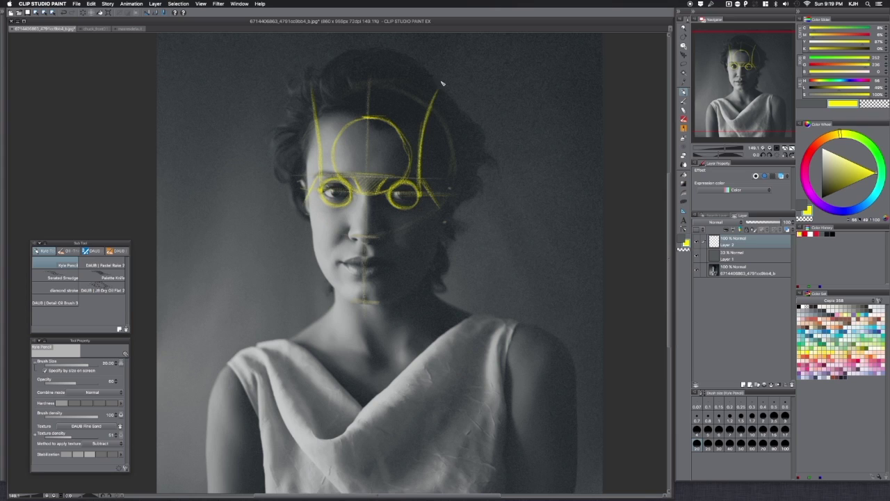
pyautogui.moveTo(421, 131)
pyautogui.mouseDown()
pyautogui.moveTo(445, 175)
pyautogui.moveTo(432, 160)
pyautogui.moveTo(426, 174)
pyautogui.moveTo(441, 188)
pyautogui.moveTo(430, 167)
pyautogui.mouseUp()
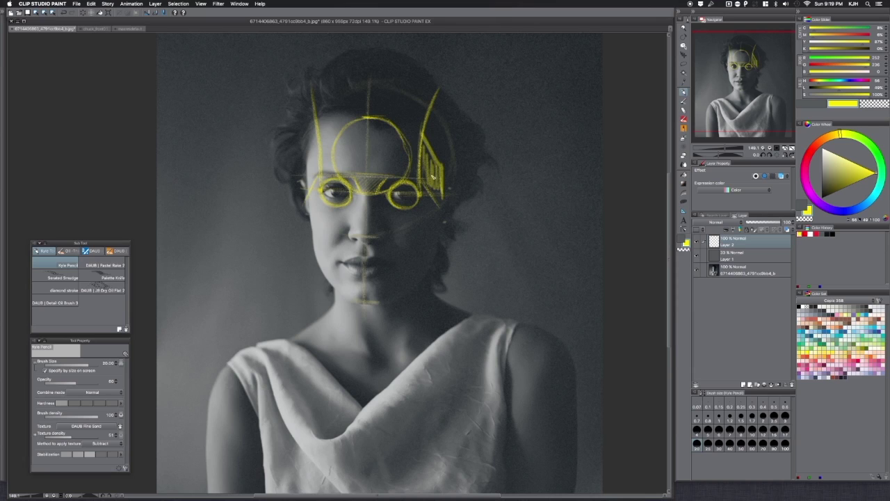
pyautogui.press('super+z')
pyautogui.press('super+z')
pyautogui.moveTo(412, 158); pyautogui.dragTo(441, 171)
pyautogui.press('super+z')
# Step: Reinforce the side-plane line on the shadowed side and draw an outer bowed curve at each temple, from ear height up to it
pyautogui.moveTo(420, 197); pyautogui.dragTo(442, 90)
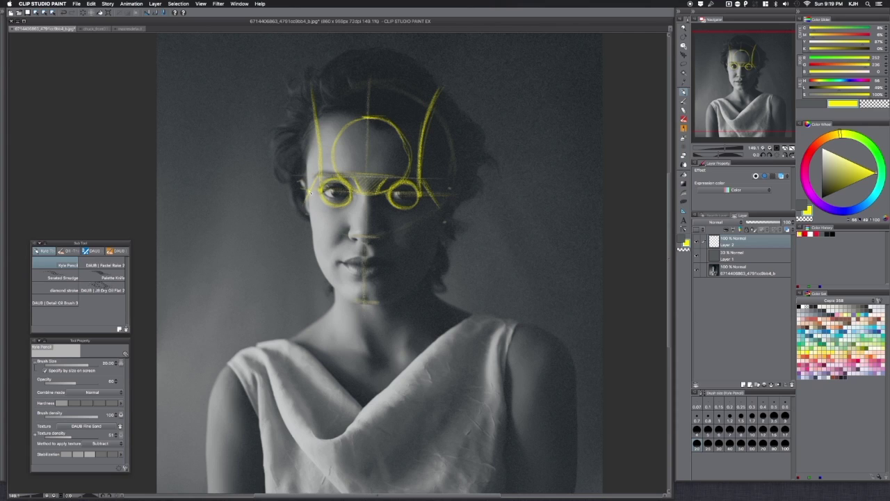
pyautogui.moveTo(306, 165); pyautogui.dragTo(315, 119)
pyautogui.moveTo(305, 189); pyautogui.dragTo(314, 120)
pyautogui.moveTo(303, 176); pyautogui.dragTo(324, 100)
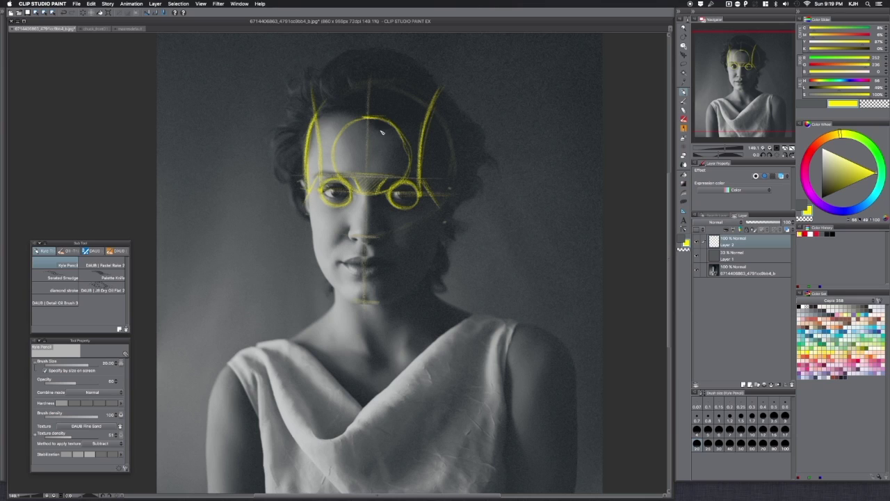
pyautogui.moveTo(443, 199); pyautogui.dragTo(441, 139)
pyautogui.moveTo(443, 176)
pyautogui.mouseDown()
pyautogui.moveTo(433, 138)
pyautogui.moveTo(443, 194)
pyautogui.moveTo(430, 115)
pyautogui.moveTo(443, 196)
pyautogui.moveTo(431, 113)
pyautogui.mouseUp()
pyautogui.moveTo(442, 161)
pyautogui.mouseDown()
pyautogui.moveTo(434, 113)
pyautogui.moveTo(445, 184)
pyautogui.moveTo(432, 121)
pyautogui.mouseUp()
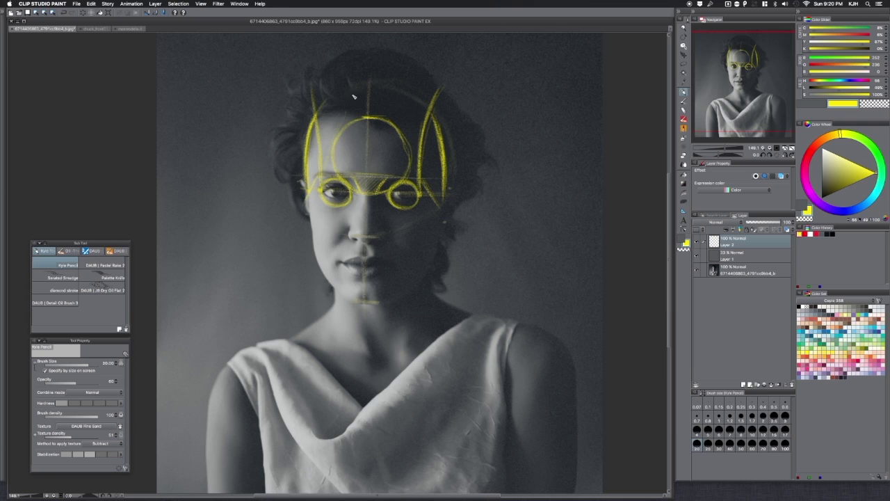
# Step: Draw the crown planes: converging lines from the forehead circle to a short cap bar, arcs to the temples, and a line across the hairline
pyautogui.moveTo(342, 121); pyautogui.dragTo(361, 82)
pyautogui.moveTo(397, 105); pyautogui.dragTo(409, 148)
pyautogui.moveTo(388, 86); pyautogui.dragTo(397, 115)
pyautogui.moveTo(362, 87)
pyautogui.mouseDown()
pyautogui.moveTo(389, 87)
pyautogui.moveTo(359, 85)
pyautogui.moveTo(380, 89)
pyautogui.mouseUp()
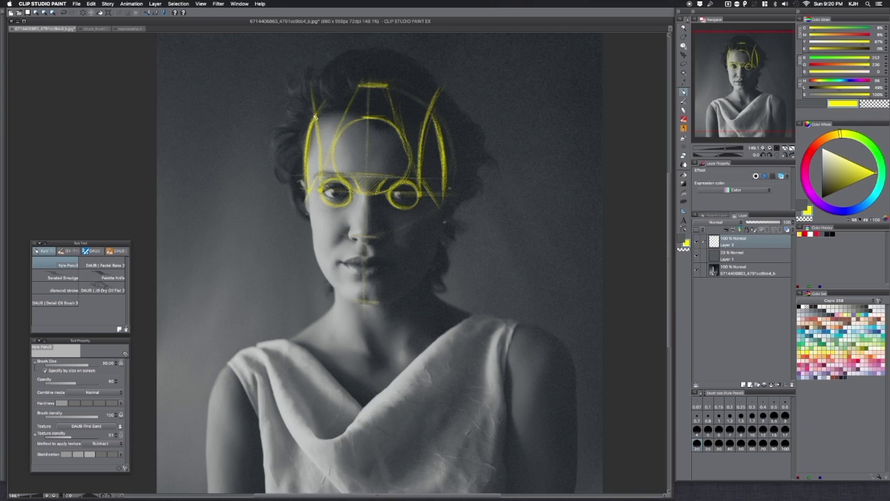
pyautogui.moveTo(323, 106); pyautogui.dragTo(360, 86)
pyautogui.moveTo(353, 116)
pyautogui.mouseDown()
pyautogui.moveTo(420, 123)
pyautogui.moveTo(320, 118)
pyautogui.moveTo(426, 127)
pyautogui.moveTo(420, 119)
pyautogui.moveTo(306, 120)
pyautogui.moveTo(445, 126)
pyautogui.mouseUp()
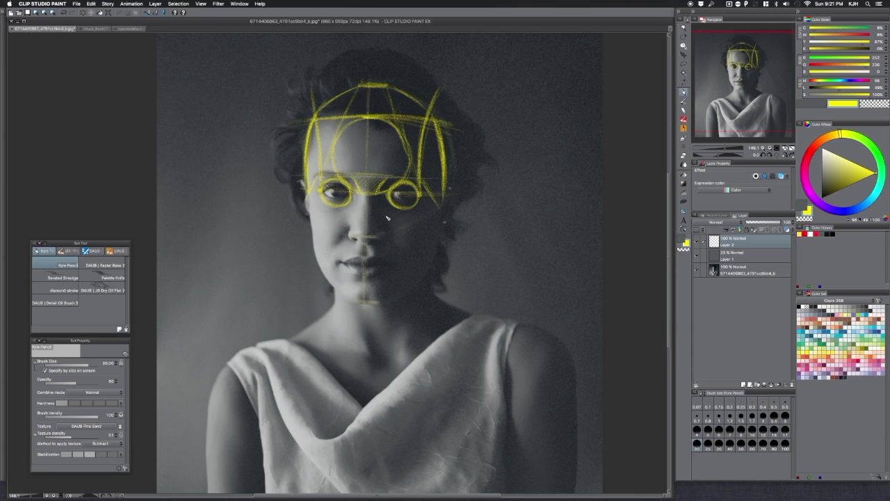
pyautogui.moveTo(386, 215)
pyautogui.mouseDown()
pyautogui.moveTo(393, 233)
pyautogui.moveTo(419, 220)
pyautogui.moveTo(387, 213)
pyautogui.mouseUp()
pyautogui.hotkey('ctrl', 'z')
pyautogui.moveTo(382, 207)
pyautogui.mouseDown()
pyautogui.moveTo(394, 234)
pyautogui.moveTo(373, 245)
pyautogui.moveTo(391, 234)
pyautogui.moveTo(377, 195)
pyautogui.moveTo(395, 235)
pyautogui.mouseUp()
pyautogui.press('super+z')
pyautogui.press('super+z')
pyautogui.press('super+z')
# Step: Outline the nose as a wedge widening from between the eyes to the nostrils, closed with an angled base
pyautogui.moveTo(366, 244)
pyautogui.mouseDown()
pyautogui.moveTo(387, 234)
pyautogui.moveTo(359, 241)
pyautogui.mouseUp()
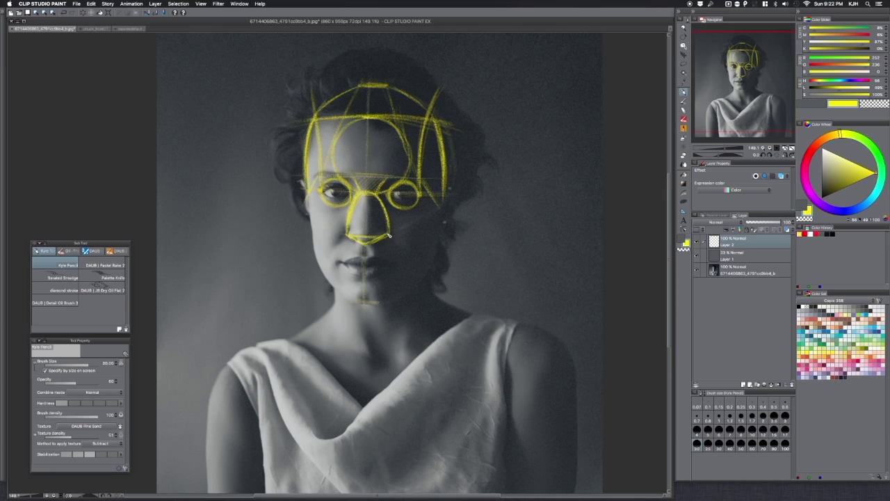
pyautogui.moveTo(366, 238); pyautogui.dragTo(381, 235)
pyautogui.moveTo(443, 147); pyautogui.dragTo(438, 110)
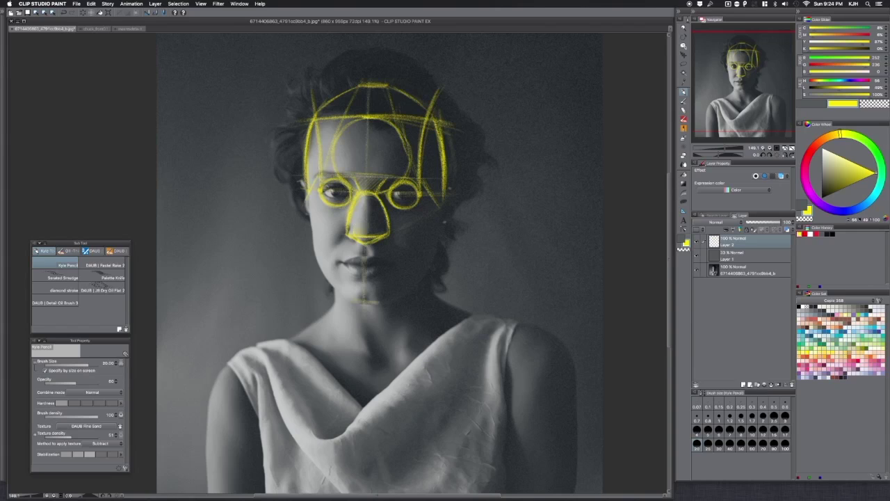
# Step: Define the nose's front plane with a ball at the tip and bridge lines flaring up to the inner brows
pyautogui.moveTo(353, 232)
pyautogui.mouseDown()
pyautogui.moveTo(380, 232)
pyautogui.moveTo(366, 243)
pyautogui.mouseUp()
pyautogui.moveTo(374, 198); pyautogui.dragTo(377, 230)
pyautogui.moveTo(379, 190); pyautogui.dragTo(377, 229)
pyautogui.moveTo(375, 192); pyautogui.dragTo(381, 233)
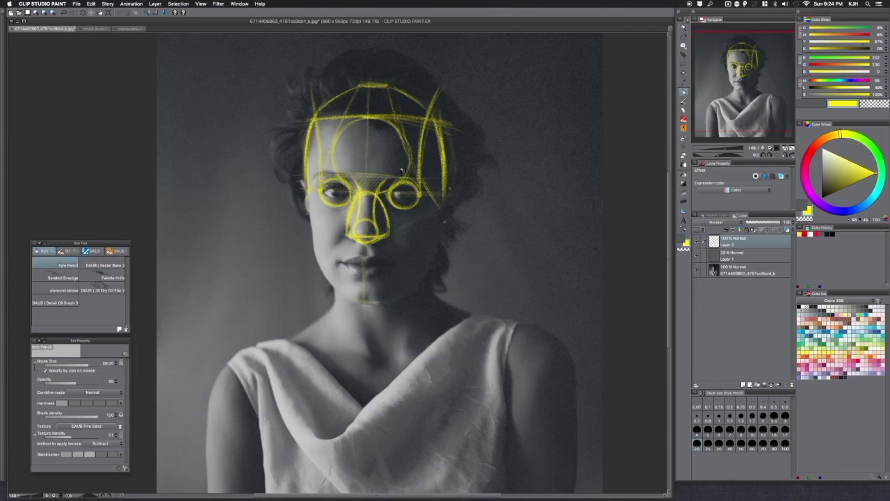
pyautogui.moveTo(352, 172); pyautogui.dragTo(376, 201)
pyautogui.moveTo(337, 246); pyautogui.dragTo(347, 230)
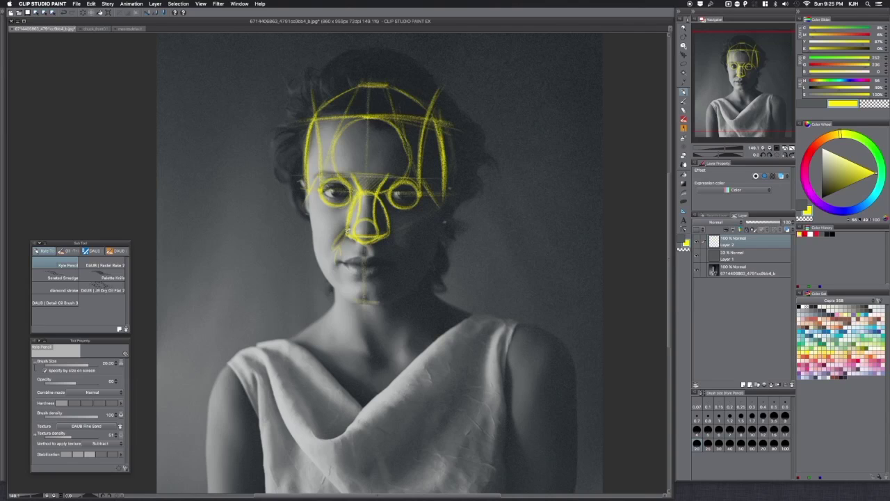
pyautogui.press('super+z')
pyautogui.press('super+z')
pyautogui.press('super+z')
# Step: Mark the muzzle's limits beside and below the mouth, and draw a circle through them from the nose base to under the lower lip
pyautogui.moveTo(369, 283); pyautogui.dragTo(364, 283)
pyautogui.click(393, 264)
pyautogui.moveTo(363, 220); pyautogui.dragTo(369, 223)
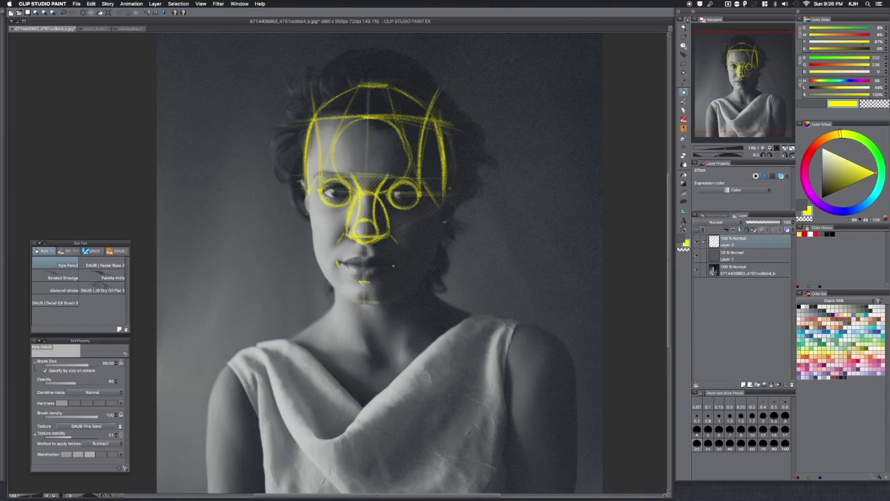
pyautogui.moveTo(361, 282); pyautogui.dragTo(346, 275)
pyautogui.moveTo(361, 283)
pyautogui.mouseDown()
pyautogui.moveTo(343, 274)
pyautogui.moveTo(342, 233)
pyautogui.mouseUp()
pyautogui.moveTo(389, 235)
pyautogui.mouseDown()
pyautogui.moveTo(398, 262)
pyautogui.moveTo(392, 276)
pyautogui.moveTo(356, 281)
pyautogui.mouseUp()
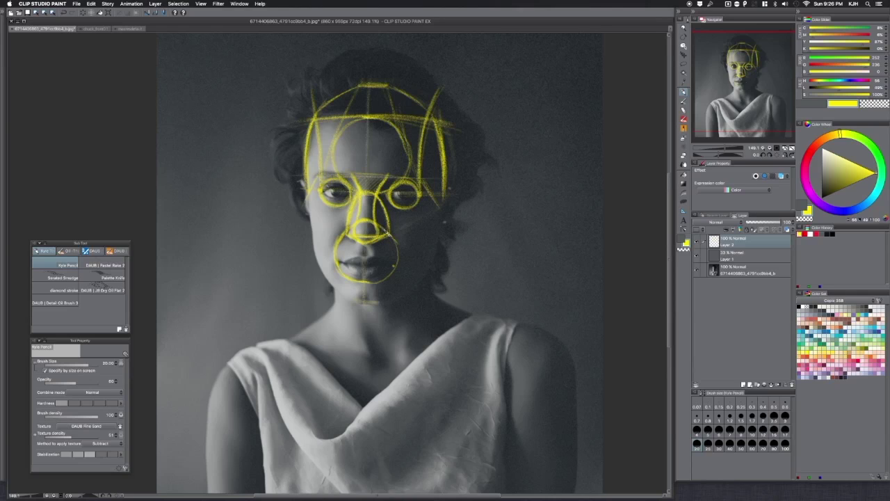
pyautogui.moveTo(388, 234); pyautogui.dragTo(397, 263)
pyautogui.moveTo(344, 278)
pyautogui.mouseDown()
pyautogui.moveTo(350, 232)
pyautogui.moveTo(391, 238)
pyautogui.moveTo(366, 286)
pyautogui.mouseUp()
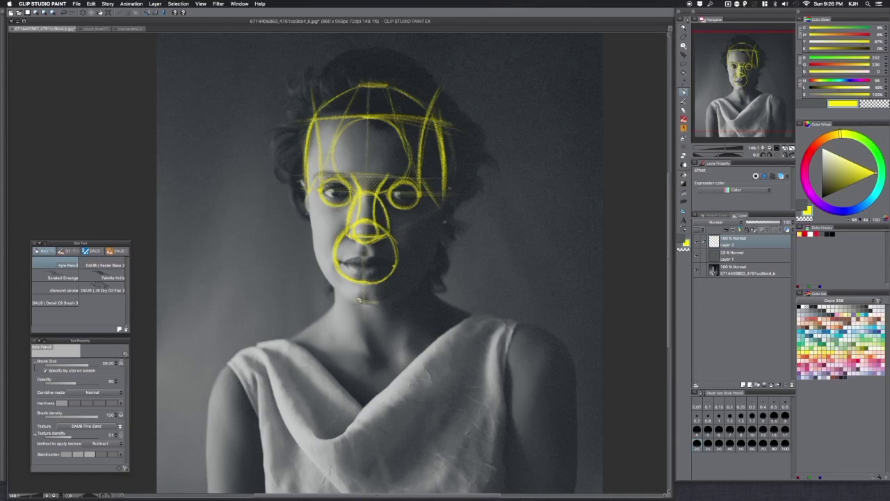
# Step: Draw a small oval for the chin, from the bottom of the mouth circle to the chin mark
pyautogui.moveTo(359, 299); pyautogui.dragTo(367, 305)
pyautogui.moveTo(382, 284)
pyautogui.mouseDown()
pyautogui.moveTo(347, 296)
pyautogui.moveTo(347, 288)
pyautogui.moveTo(382, 286)
pyautogui.moveTo(383, 294)
pyautogui.moveTo(351, 288)
pyautogui.moveTo(361, 278)
pyautogui.moveTo(350, 299)
pyautogui.mouseUp()
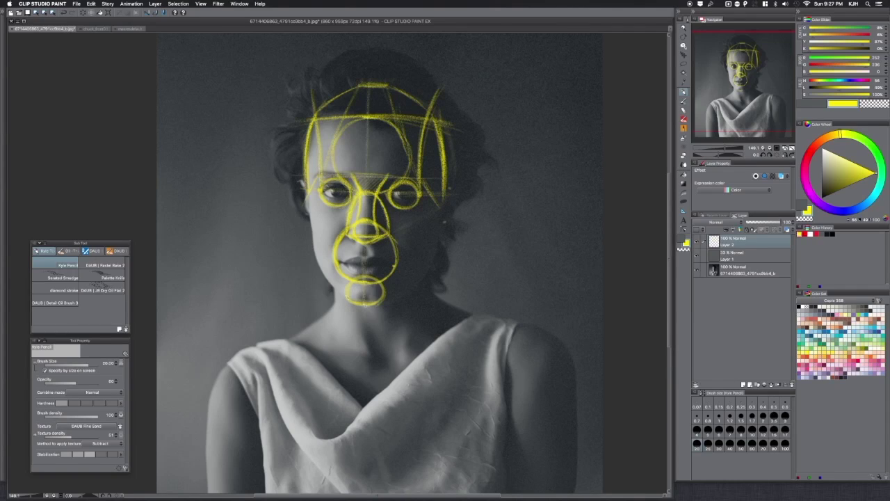
pyautogui.press('super+z')
pyautogui.moveTo(363, 279); pyautogui.dragTo(378, 284)
pyautogui.moveTo(335, 254); pyautogui.dragTo(398, 261)
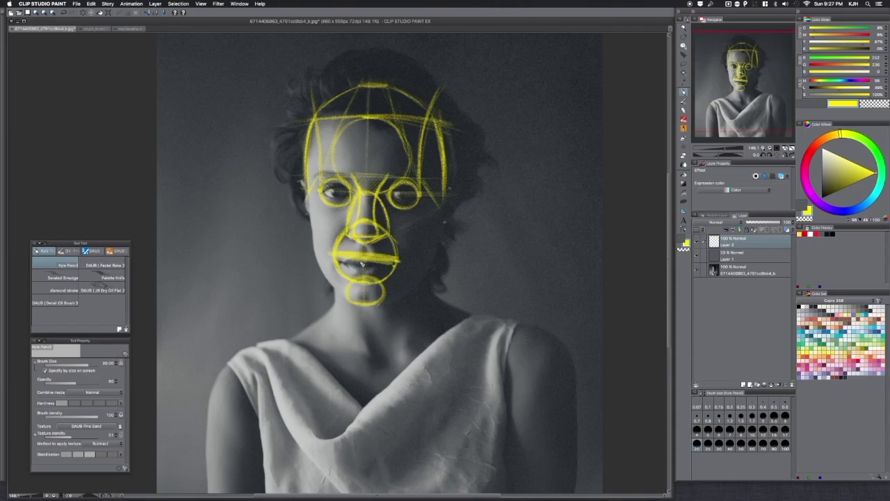
pyautogui.press('super+z')
pyautogui.press('super+z')
pyautogui.press('super+z')
pyautogui.hotkey('ctrl', 'z')
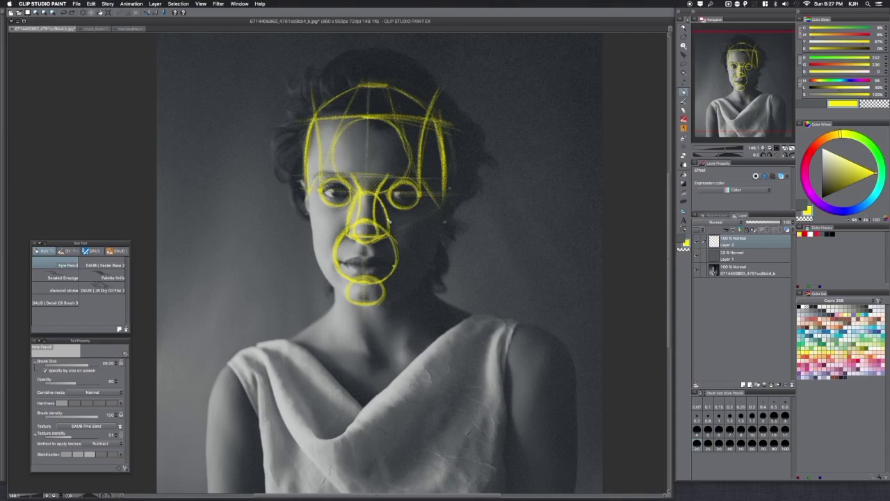
pyautogui.hotkey('ctrl', 'z')
pyautogui.moveTo(372, 258)
pyautogui.mouseDown()
pyautogui.moveTo(393, 266)
pyautogui.moveTo(345, 258)
pyautogui.mouseUp()
pyautogui.press('super+z')
pyautogui.moveTo(339, 253)
pyautogui.mouseDown()
pyautogui.moveTo(393, 254)
pyautogui.moveTo(336, 253)
pyautogui.moveTo(393, 257)
pyautogui.mouseUp()
pyautogui.press('super+z')
pyautogui.moveTo(337, 255)
pyautogui.mouseDown()
pyautogui.moveTo(393, 256)
pyautogui.moveTo(386, 256)
pyautogui.mouseUp()
pyautogui.press('super+z')
pyautogui.moveTo(335, 258)
pyautogui.mouseDown()
pyautogui.moveTo(369, 265)
pyautogui.moveTo(397, 256)
pyautogui.moveTo(337, 258)
pyautogui.moveTo(387, 262)
pyautogui.moveTo(347, 261)
pyautogui.mouseUp()
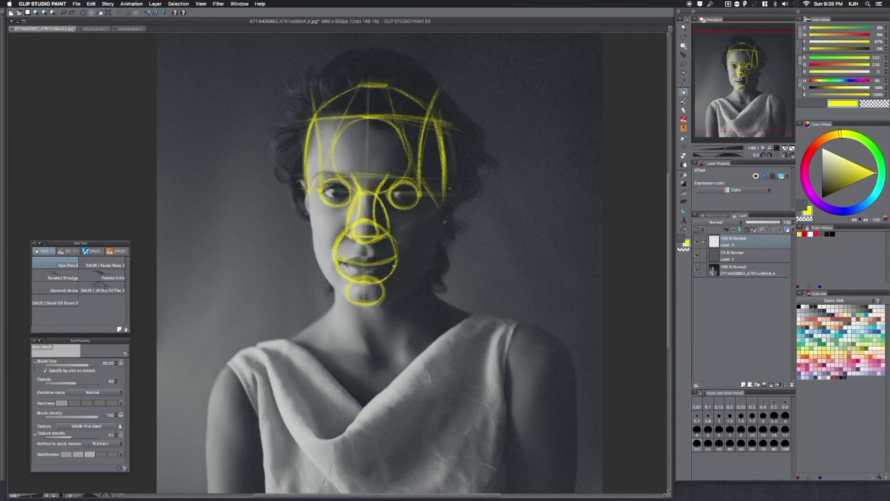
pyautogui.press('super+z')
pyautogui.moveTo(339, 254)
pyautogui.mouseDown()
pyautogui.moveTo(398, 256)
pyautogui.moveTo(333, 251)
pyautogui.moveTo(395, 254)
pyautogui.mouseUp()
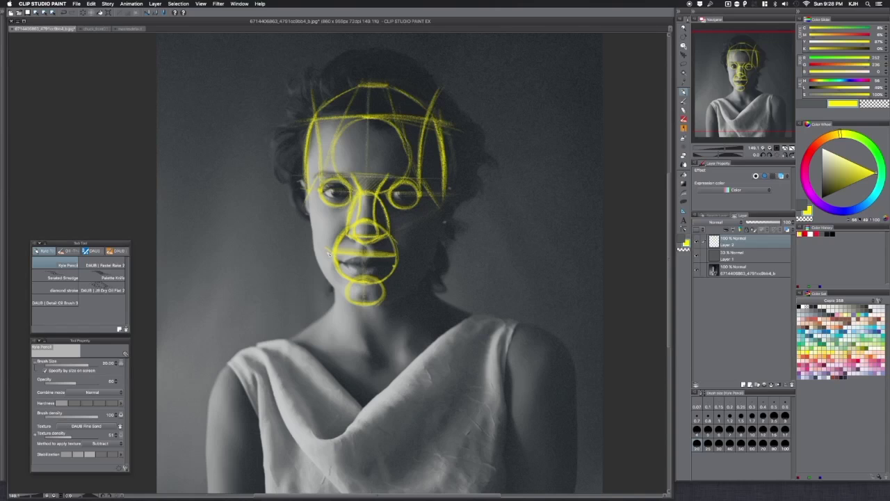
pyautogui.press('super+z')
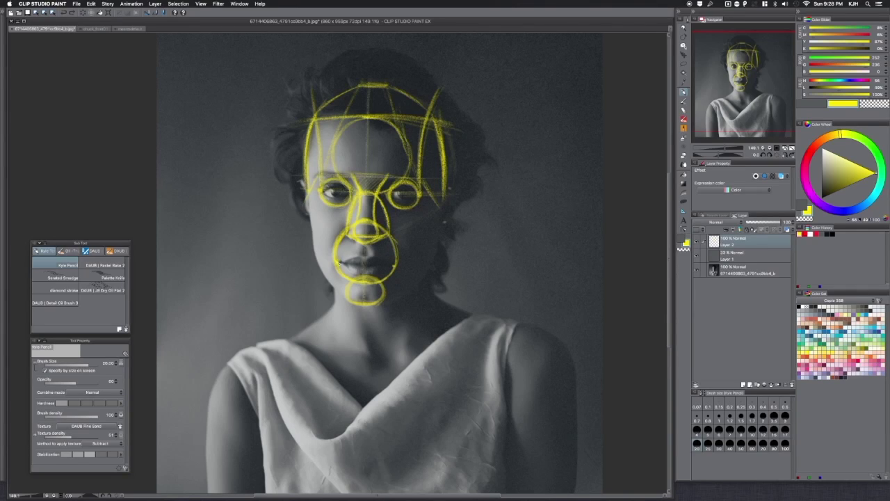
# Step: Draw the lip shapes across the mouth circle, with a small circle between the nose and the upper lip
pyautogui.moveTo(340, 262)
pyautogui.mouseDown()
pyautogui.moveTo(395, 268)
pyautogui.moveTo(338, 263)
pyautogui.moveTo(372, 256)
pyautogui.moveTo(396, 267)
pyautogui.mouseUp()
pyautogui.moveTo(339, 264)
pyautogui.mouseDown()
pyautogui.moveTo(394, 266)
pyautogui.moveTo(344, 262)
pyautogui.moveTo(352, 263)
pyautogui.mouseUp()
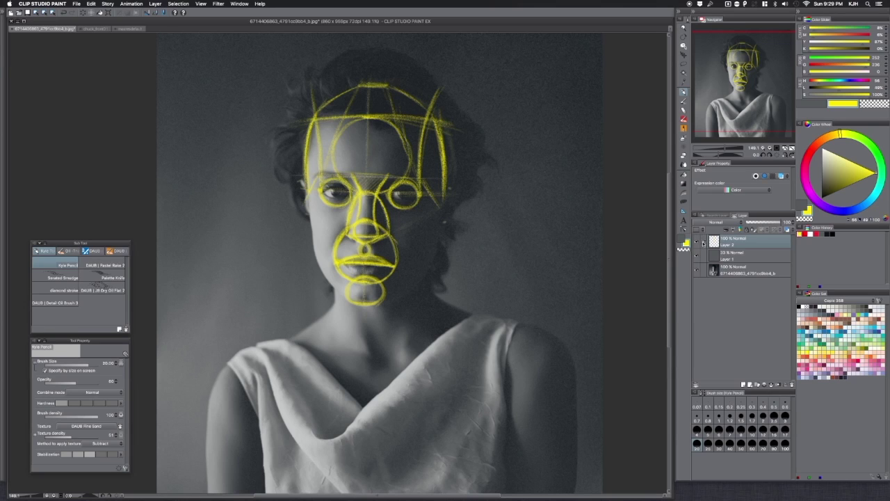
# Step: Lower the grey fill layer's opacity to about 15% and hide the guide drawing layer
pyautogui.click(703, 255)
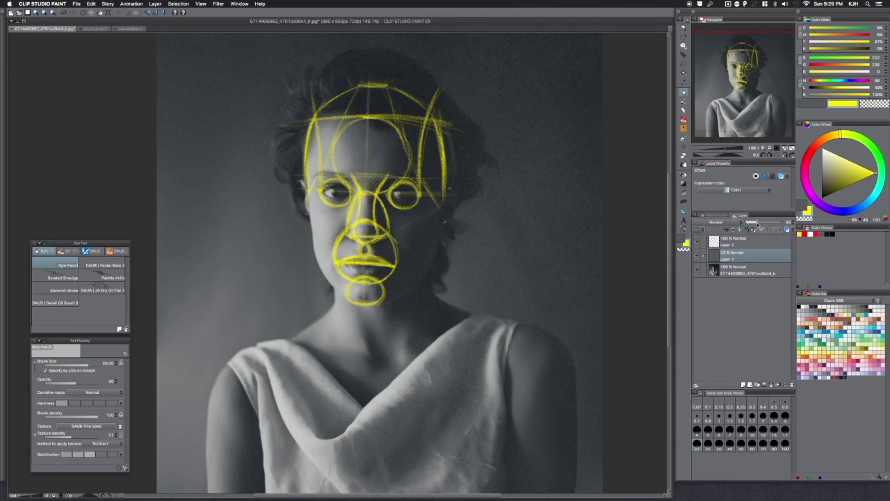
pyautogui.moveTo(756, 222); pyautogui.dragTo(752, 224)
pyautogui.click(697, 241)
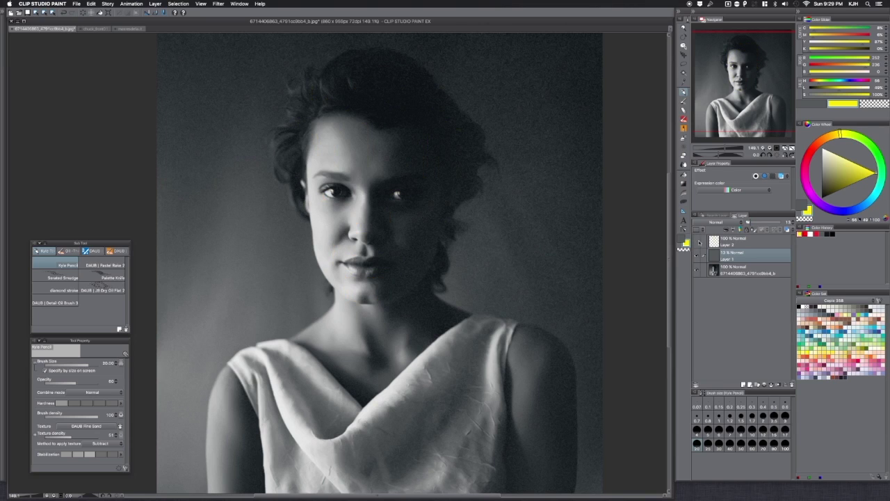
# Step: Add a new layer above the guide layer, sketch strokes around the eyes and nose bridge on it, and hide it
pyautogui.click(725, 242)
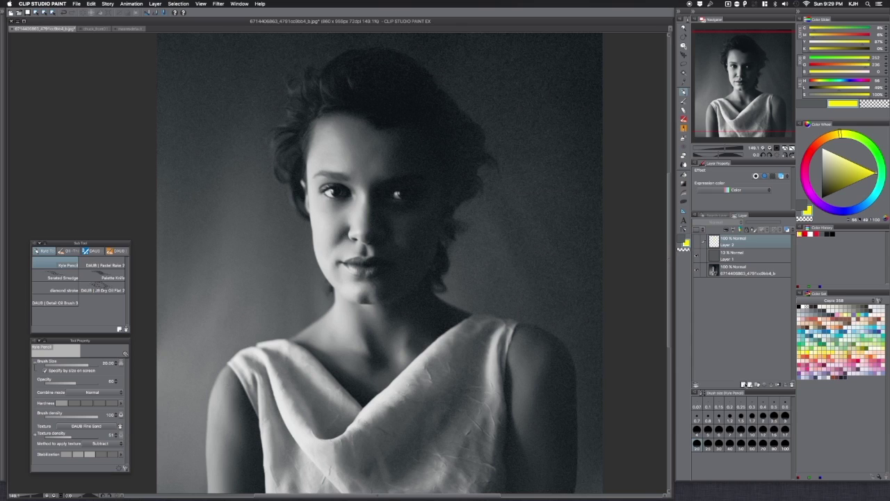
pyautogui.click(743, 383)
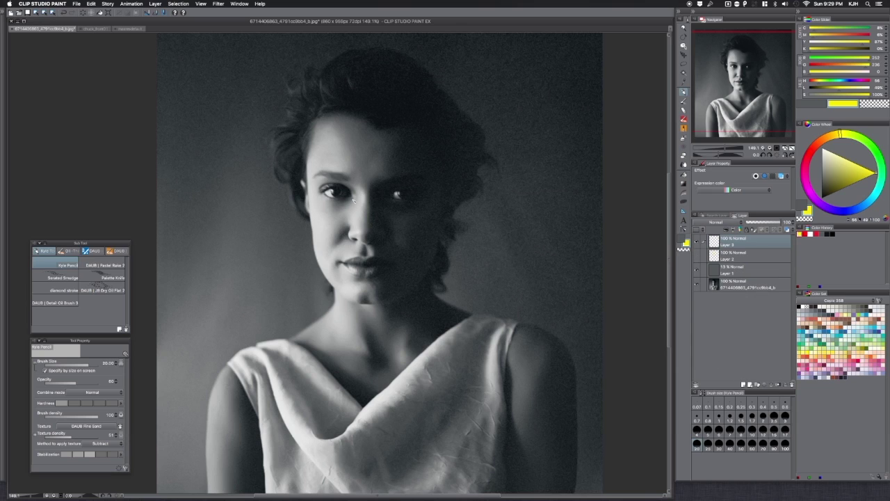
pyautogui.moveTo(352, 201); pyautogui.dragTo(340, 212)
pyautogui.press('super+z')
pyautogui.moveTo(363, 192); pyautogui.dragTo(368, 193)
pyautogui.moveTo(384, 197); pyautogui.dragTo(393, 207)
pyautogui.click(697, 240)
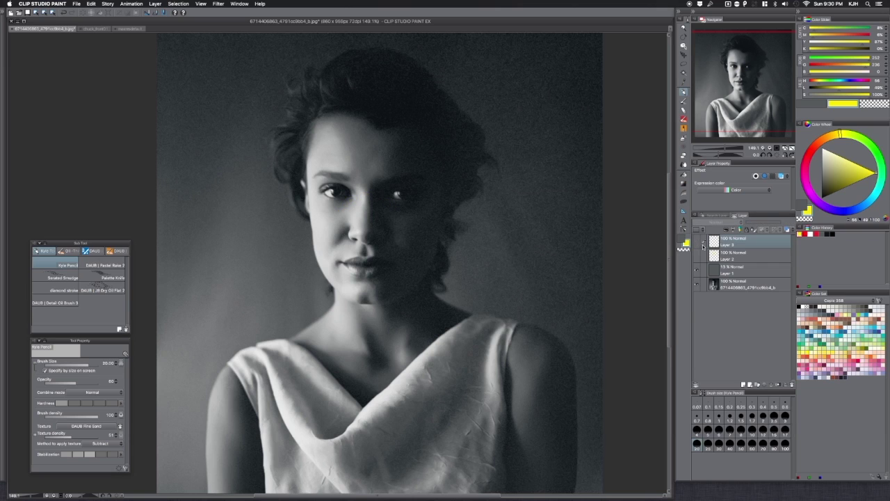
# Step: Show the guide drawing on Layer 2 again and draw a large oval around the lower face, from below the eyes to the chin
pyautogui.click(697, 255)
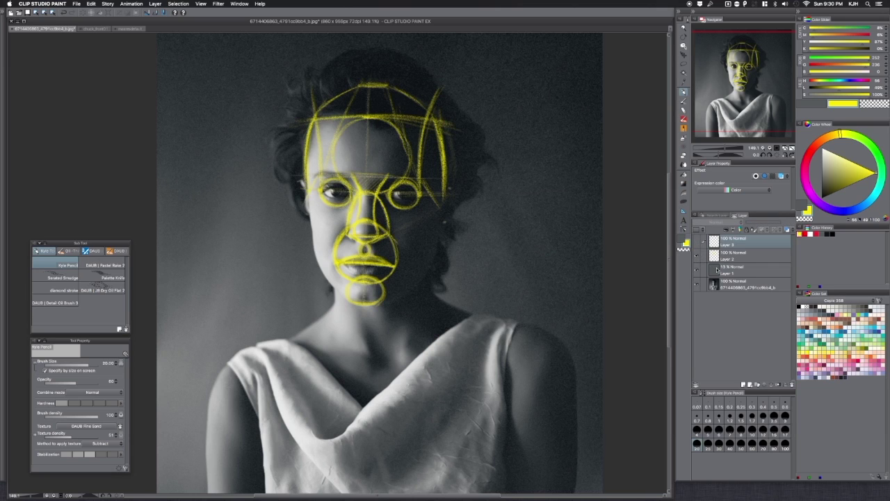
pyautogui.click(727, 257)
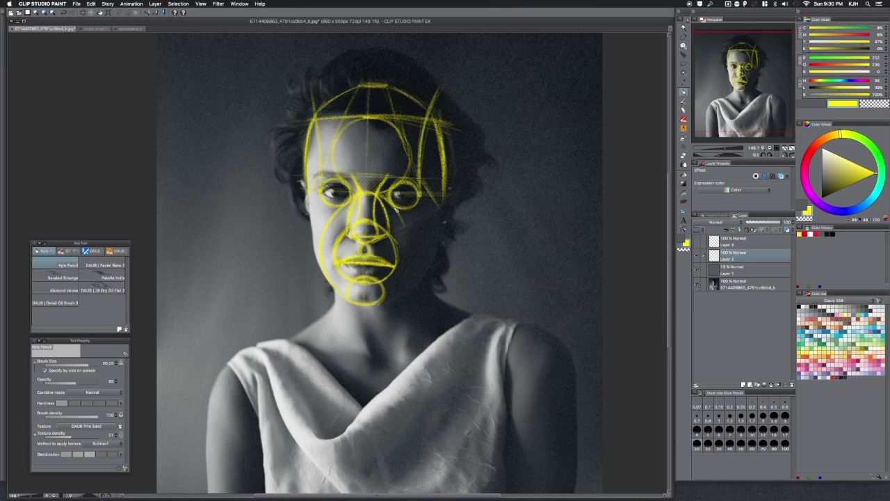
pyautogui.moveTo(398, 212)
pyautogui.mouseDown()
pyautogui.moveTo(413, 244)
pyautogui.moveTo(408, 233)
pyautogui.moveTo(408, 271)
pyautogui.moveTo(399, 222)
pyautogui.moveTo(414, 253)
pyautogui.moveTo(411, 275)
pyautogui.moveTo(377, 306)
pyautogui.moveTo(412, 278)
pyautogui.moveTo(407, 226)
pyautogui.moveTo(417, 268)
pyautogui.moveTo(391, 301)
pyautogui.mouseUp()
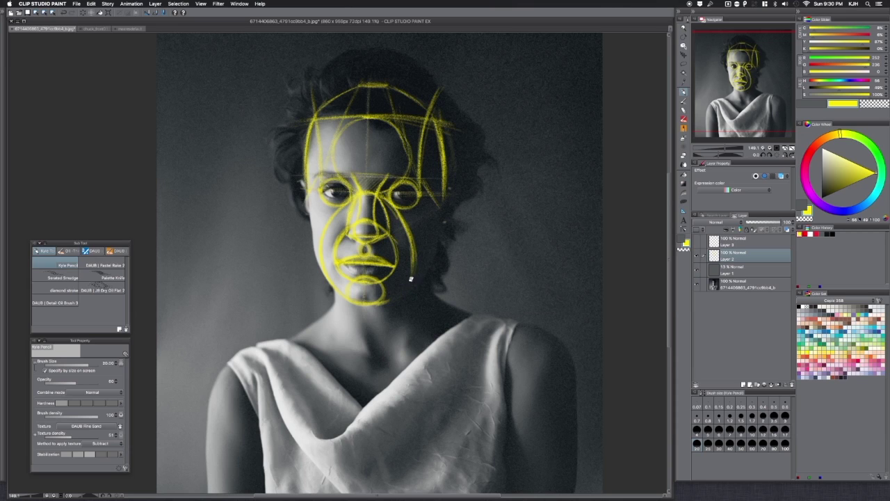
pyautogui.moveTo(411, 279)
pyautogui.mouseDown()
pyautogui.moveTo(408, 228)
pyautogui.moveTo(394, 209)
pyautogui.mouseUp()
pyautogui.moveTo(388, 304)
pyautogui.mouseDown()
pyautogui.moveTo(408, 283)
pyautogui.moveTo(389, 301)
pyautogui.moveTo(417, 257)
pyautogui.moveTo(390, 298)
pyautogui.moveTo(417, 258)
pyautogui.moveTo(400, 214)
pyautogui.moveTo(416, 252)
pyautogui.mouseUp()
pyautogui.moveTo(400, 212); pyautogui.dragTo(416, 255)
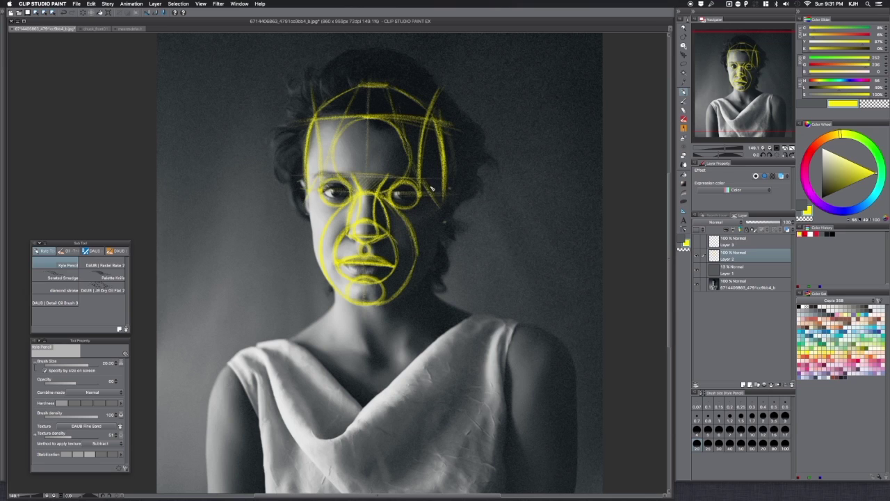
# Step: Compare the guides with the bare photo by toggling Layer 2, leave it hidden, and select Layer 3
pyautogui.click(698, 256)
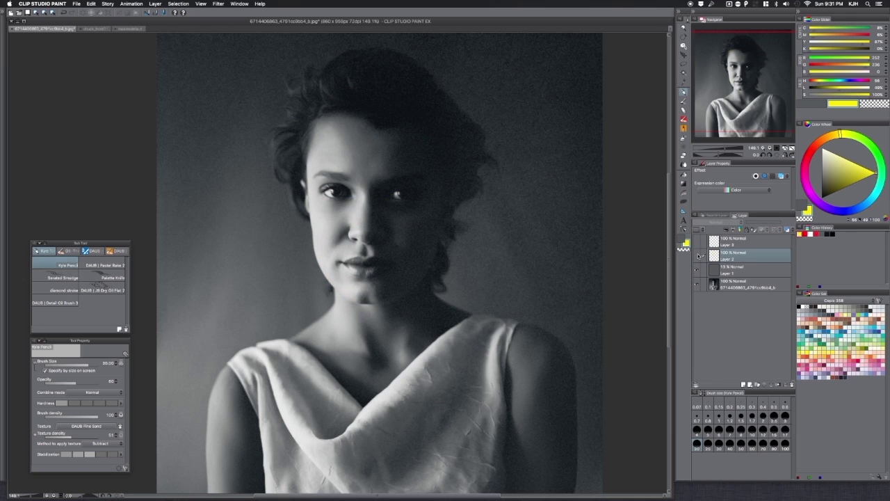
pyautogui.click(699, 256)
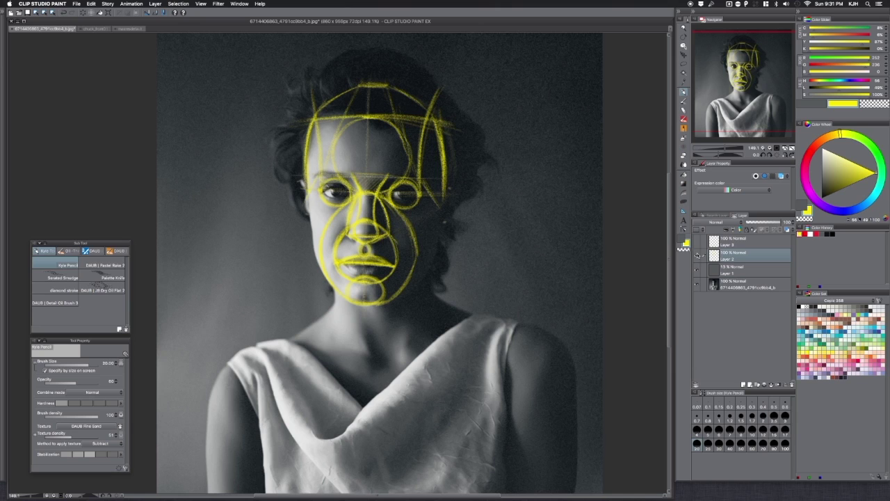
pyautogui.click(698, 256)
pyautogui.click(720, 242)
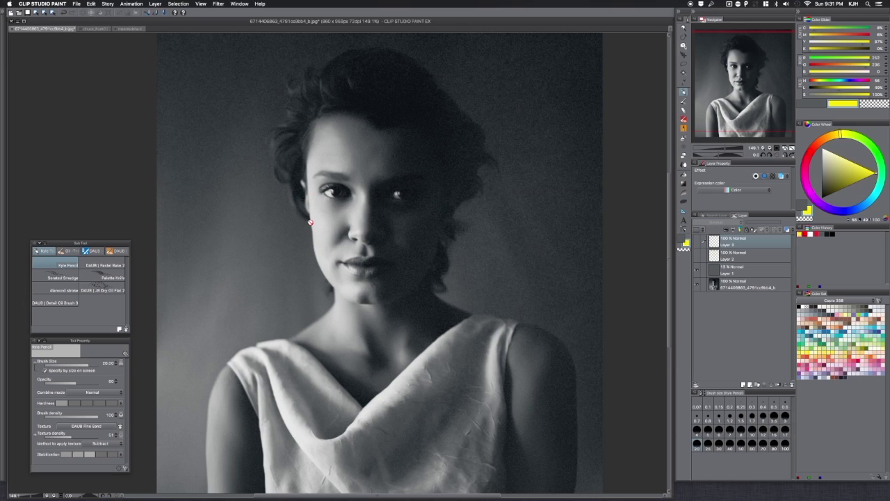
# Step: Show Layer 3 and try short contour strokes along the lit cheek beside the ear, undoing them
pyautogui.click(697, 242)
pyautogui.press('super+z')
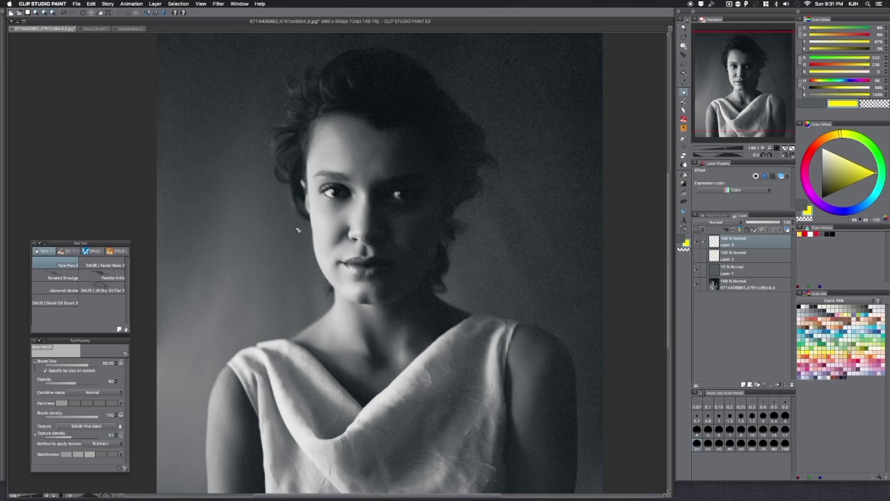
pyautogui.moveTo(308, 215); pyautogui.dragTo(313, 243)
pyautogui.press('super+z')
pyautogui.moveTo(311, 218); pyautogui.dragTo(313, 230)
pyautogui.moveTo(310, 231)
pyautogui.mouseDown()
pyautogui.moveTo(292, 241)
pyautogui.moveTo(310, 231)
pyautogui.moveTo(306, 241)
pyautogui.mouseUp()
pyautogui.press('Delete')
pyautogui.moveTo(311, 220)
pyautogui.mouseDown()
pyautogui.moveTo(334, 253)
pyautogui.moveTo(351, 232)
pyautogui.moveTo(325, 248)
pyautogui.mouseUp()
pyautogui.press('super+z')
pyautogui.press('super+z')
# Step: Show Layer 2 and draw a curved cheekbone line on the shadowed side of the face and the ear on the lit side
pyautogui.click(710, 257)
pyautogui.click(698, 257)
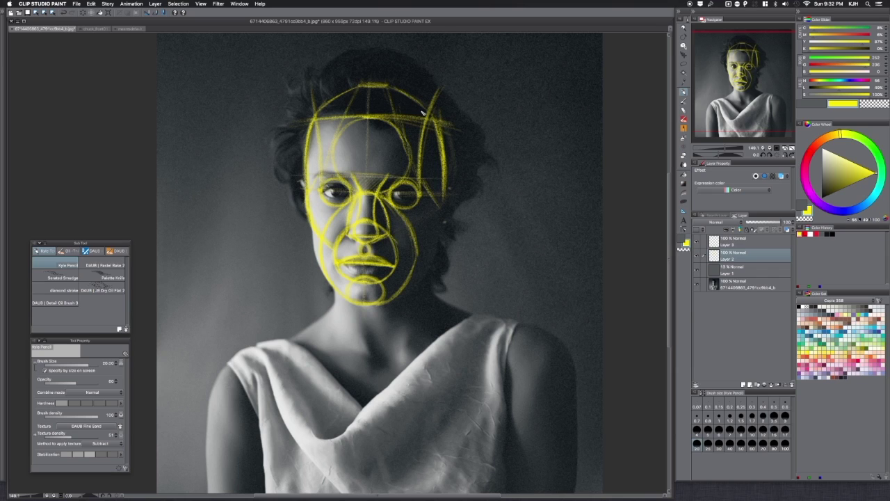
pyautogui.moveTo(445, 189)
pyautogui.mouseDown()
pyautogui.moveTo(439, 221)
pyautogui.moveTo(416, 245)
pyautogui.mouseUp()
pyautogui.moveTo(446, 188)
pyautogui.mouseDown()
pyautogui.moveTo(404, 251)
pyautogui.moveTo(413, 246)
pyautogui.moveTo(396, 252)
pyautogui.moveTo(404, 242)
pyautogui.mouseUp()
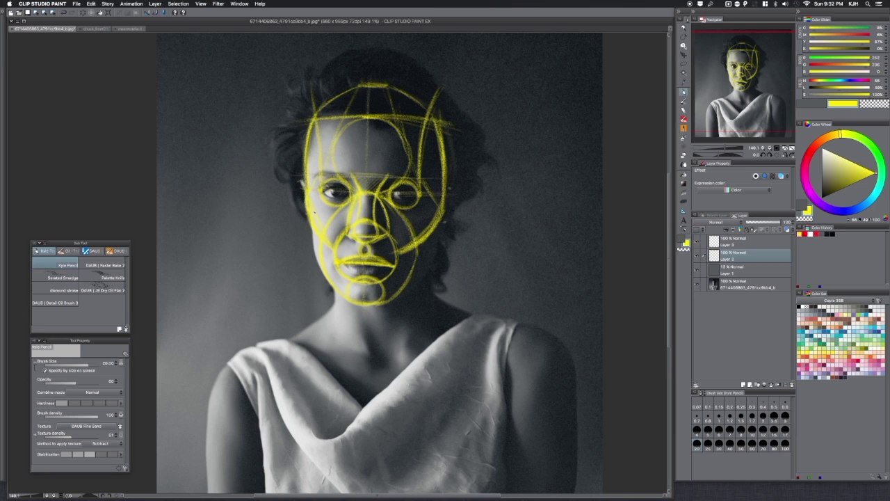
pyautogui.moveTo(304, 186)
pyautogui.mouseDown()
pyautogui.moveTo(299, 176)
pyautogui.moveTo(306, 224)
pyautogui.moveTo(296, 176)
pyautogui.moveTo(315, 229)
pyautogui.mouseUp()
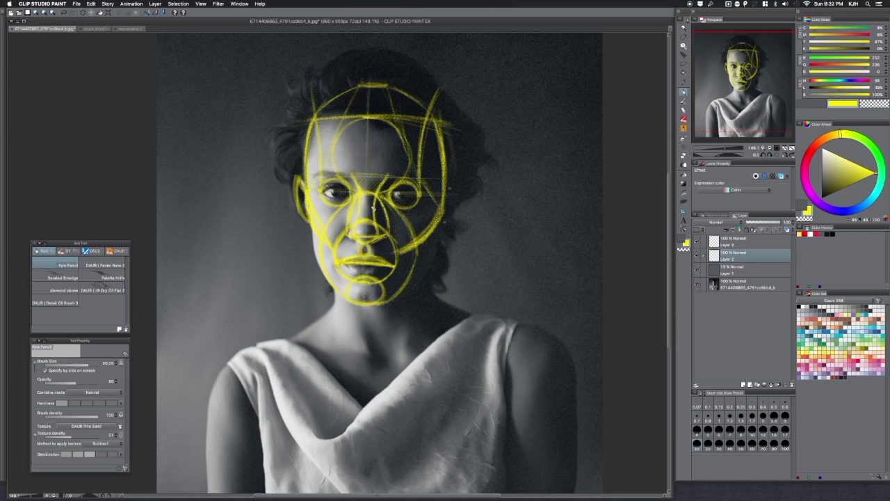
# Step: Draw the cheekbone wedge from the shadowed-side ear down to the mouth corner and outline that ear
pyautogui.moveTo(410, 241); pyautogui.dragTo(394, 268)
pyautogui.moveTo(416, 230); pyautogui.dragTo(397, 264)
pyautogui.moveTo(438, 209)
pyautogui.mouseDown()
pyautogui.moveTo(410, 244)
pyautogui.moveTo(414, 235)
pyautogui.mouseUp()
pyautogui.moveTo(455, 185); pyautogui.dragTo(411, 235)
pyautogui.moveTo(437, 204)
pyautogui.mouseDown()
pyautogui.moveTo(403, 252)
pyautogui.moveTo(444, 199)
pyautogui.moveTo(452, 213)
pyautogui.moveTo(439, 233)
pyautogui.mouseUp()
pyautogui.moveTo(453, 195)
pyautogui.mouseDown()
pyautogui.moveTo(442, 228)
pyautogui.moveTo(442, 205)
pyautogui.moveTo(403, 251)
pyautogui.mouseUp()
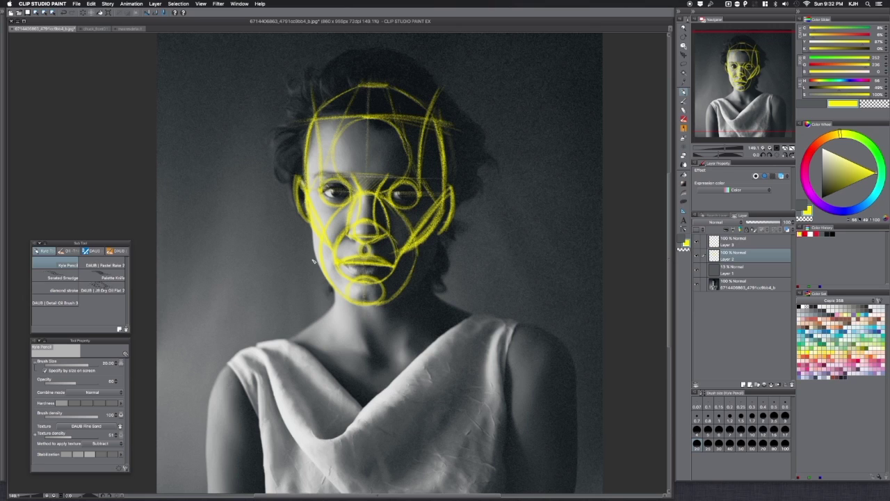
# Step: Try a horizontal guide through the mouth and across both sides of the jaw, and undo its strokes
pyautogui.moveTo(429, 266); pyautogui.dragTo(397, 266)
pyautogui.moveTo(463, 260); pyautogui.dragTo(438, 262)
pyautogui.hotkey('ctrl', 'z')
pyautogui.hotkey('ctrl', 'z')
pyautogui.moveTo(398, 272)
pyautogui.mouseDown()
pyautogui.moveTo(312, 269)
pyautogui.moveTo(447, 275)
pyautogui.moveTo(335, 274)
pyautogui.moveTo(421, 276)
pyautogui.mouseUp()
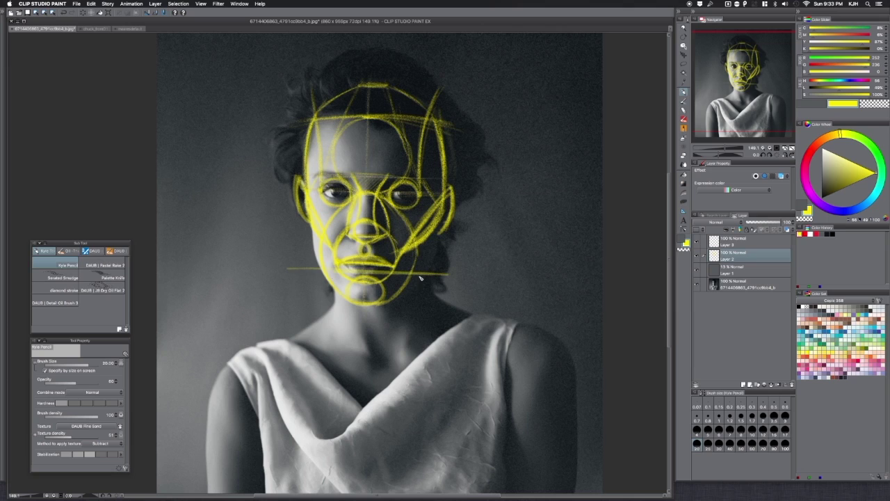
pyautogui.moveTo(304, 273)
pyautogui.mouseDown()
pyautogui.moveTo(314, 280)
pyautogui.moveTo(300, 286)
pyautogui.mouseUp()
pyautogui.press('super+z')
pyautogui.press('super+z')
pyautogui.press('super+z')
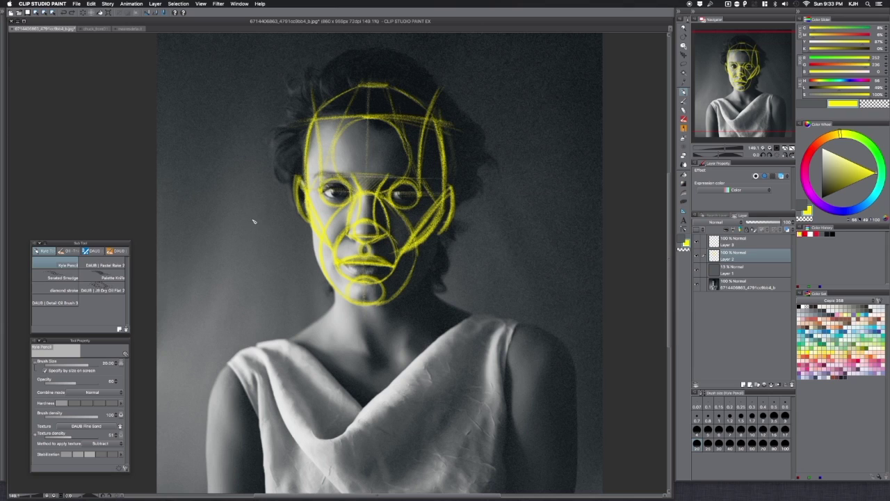
# Step: Sketch a small tilted head beside the portrait, with a round skull, crossing centre and eye lines, and a tapered jaw
pyautogui.moveTo(224, 232)
pyautogui.mouseDown()
pyautogui.moveTo(251, 194)
pyautogui.moveTo(240, 237)
pyautogui.moveTo(189, 224)
pyautogui.mouseUp()
pyautogui.moveTo(230, 174)
pyautogui.mouseDown()
pyautogui.moveTo(210, 245)
pyautogui.moveTo(224, 235)
pyautogui.moveTo(214, 259)
pyautogui.mouseUp()
pyautogui.moveTo(194, 200)
pyautogui.mouseDown()
pyautogui.moveTo(246, 228)
pyautogui.moveTo(196, 203)
pyautogui.moveTo(252, 228)
pyautogui.mouseUp()
pyautogui.moveTo(190, 199)
pyautogui.mouseDown()
pyautogui.moveTo(196, 224)
pyautogui.moveTo(215, 176)
pyautogui.moveTo(190, 179)
pyautogui.moveTo(191, 230)
pyautogui.mouseUp()
pyautogui.moveTo(211, 171); pyautogui.dragTo(183, 231)
pyautogui.moveTo(198, 200)
pyautogui.mouseDown()
pyautogui.moveTo(187, 229)
pyautogui.moveTo(200, 264)
pyautogui.mouseUp()
pyautogui.moveTo(188, 232)
pyautogui.mouseDown()
pyautogui.moveTo(211, 268)
pyautogui.moveTo(245, 232)
pyautogui.moveTo(255, 208)
pyautogui.moveTo(219, 165)
pyautogui.moveTo(203, 208)
pyautogui.moveTo(238, 226)
pyautogui.moveTo(209, 211)
pyautogui.moveTo(200, 221)
pyautogui.moveTo(206, 266)
pyautogui.mouseUp()
pyautogui.moveTo(183, 224); pyautogui.dragTo(176, 260)
pyautogui.moveTo(178, 227)
pyautogui.mouseDown()
pyautogui.moveTo(207, 166)
pyautogui.moveTo(244, 186)
pyautogui.mouseUp()
pyautogui.moveTo(179, 206)
pyautogui.mouseDown()
pyautogui.moveTo(209, 230)
pyautogui.moveTo(198, 262)
pyautogui.mouseUp()
pyautogui.moveTo(249, 180); pyautogui.dragTo(222, 243)
pyautogui.moveTo(223, 242); pyautogui.dragTo(210, 266)
pyautogui.moveTo(249, 184); pyautogui.dragTo(212, 264)
pyautogui.moveTo(207, 199); pyautogui.dragTo(250, 227)
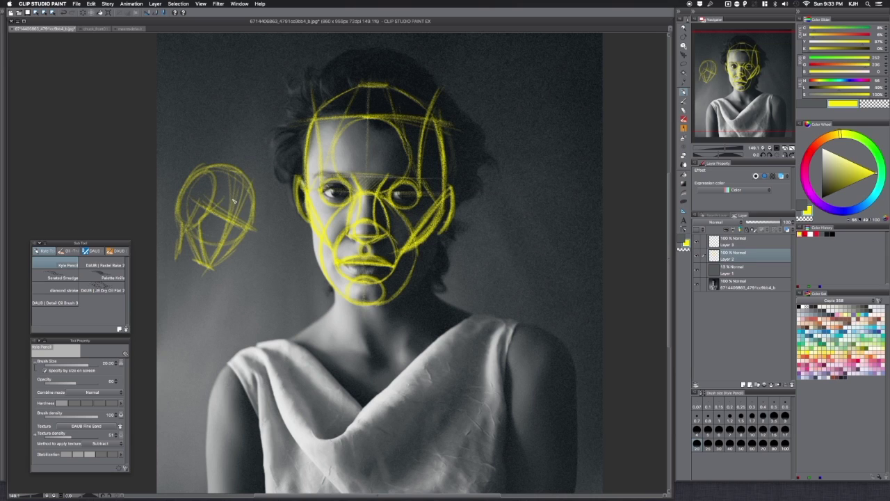
pyautogui.moveTo(195, 215)
pyautogui.mouseDown()
pyautogui.moveTo(183, 232)
pyautogui.moveTo(201, 267)
pyautogui.moveTo(190, 222)
pyautogui.moveTo(182, 238)
pyautogui.moveTo(254, 231)
pyautogui.mouseUp()
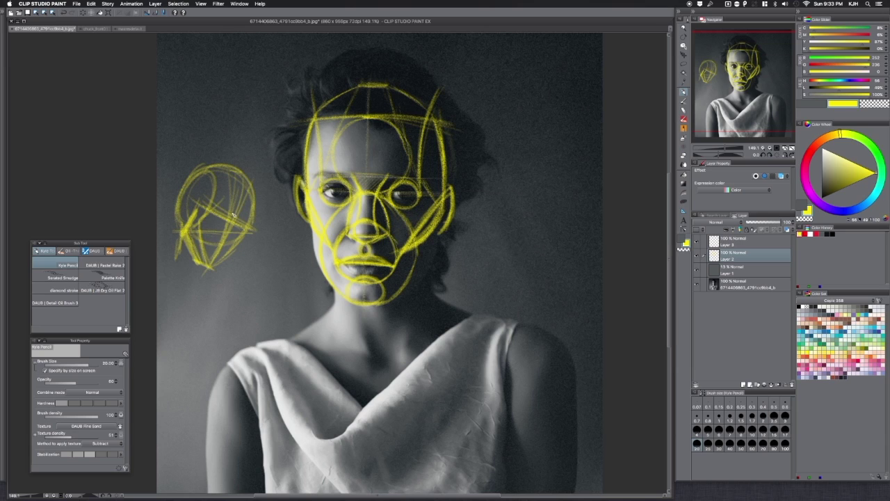
# Step: Undo all strokes of the small head sketch beside the portrait
pyautogui.press('super+z')
pyautogui.press('super+z')
pyautogui.press('super+z')
pyautogui.press('super+z')
pyautogui.press('super+z')
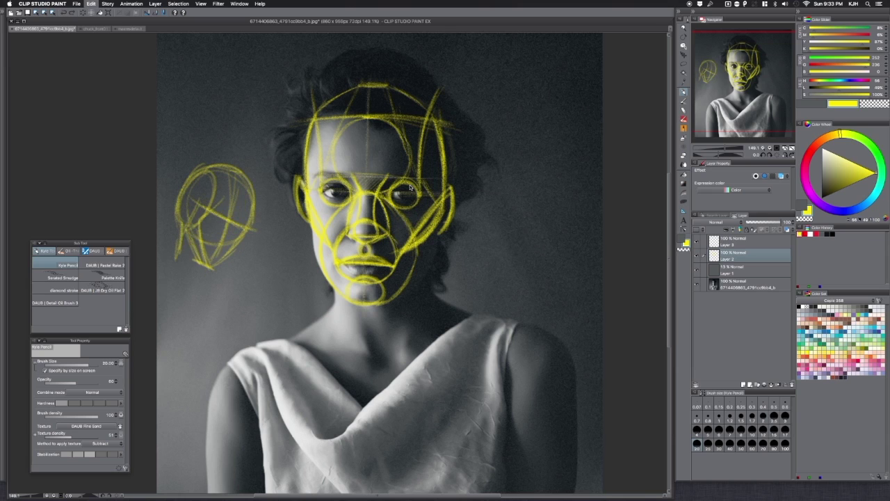
pyautogui.press('super+z')
pyautogui.press('super+z')
pyautogui.press('super+z')
pyautogui.press('super+z')
pyautogui.press('super+z')
pyautogui.press('super+z')
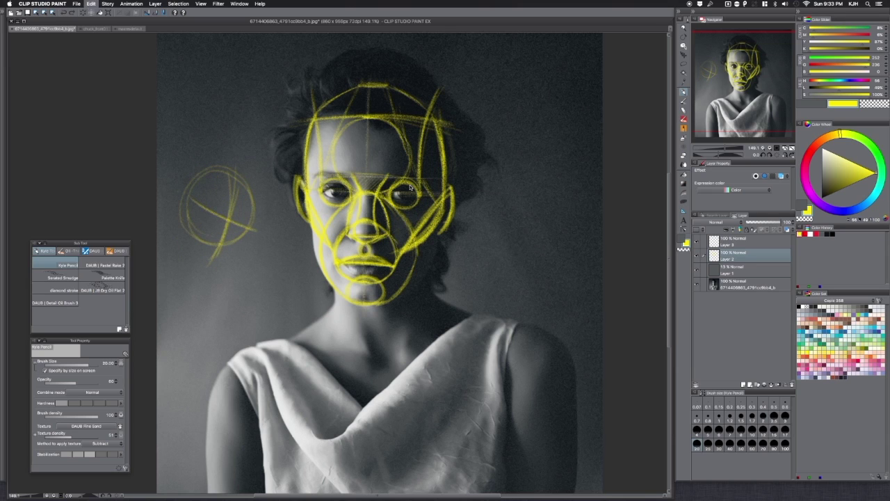
pyautogui.press('super+z')
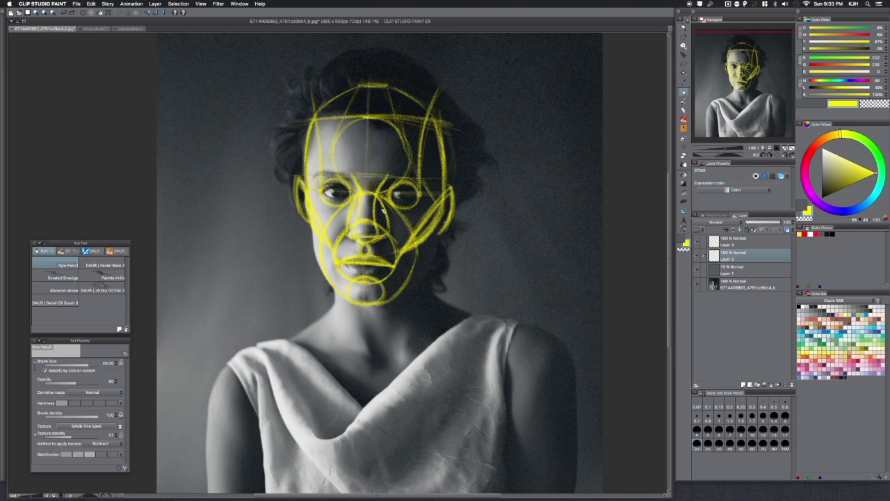
# Step: Draw a curved guide across the jaw at the mouth and outline the jawline on both sides down to the chin, undoing the pointer arrow
pyautogui.moveTo(362, 278); pyautogui.dragTo(375, 279)
pyautogui.moveTo(297, 249)
pyautogui.mouseDown()
pyautogui.moveTo(443, 255)
pyautogui.moveTo(325, 262)
pyautogui.moveTo(384, 294)
pyautogui.mouseUp()
pyautogui.moveTo(313, 252)
pyautogui.mouseDown()
pyautogui.moveTo(353, 281)
pyautogui.moveTo(442, 264)
pyautogui.mouseUp()
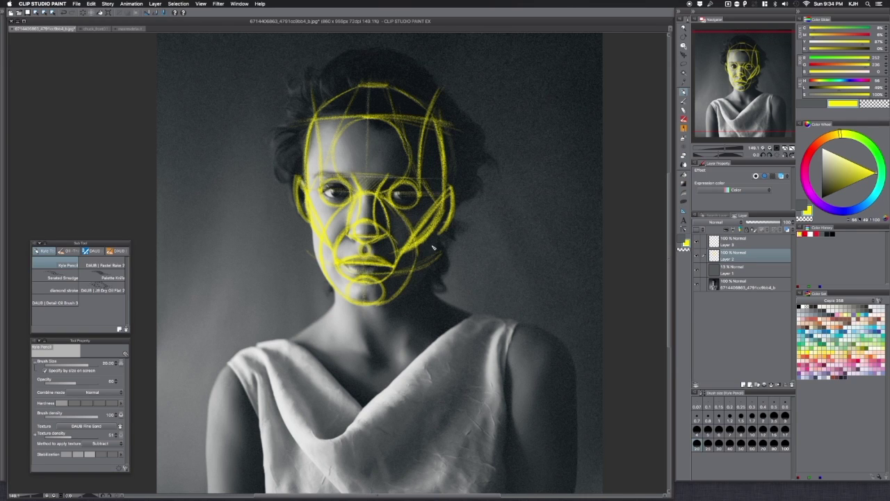
pyautogui.moveTo(433, 261)
pyautogui.mouseDown()
pyautogui.moveTo(443, 208)
pyautogui.moveTo(432, 261)
pyautogui.moveTo(439, 256)
pyautogui.moveTo(382, 305)
pyautogui.mouseUp()
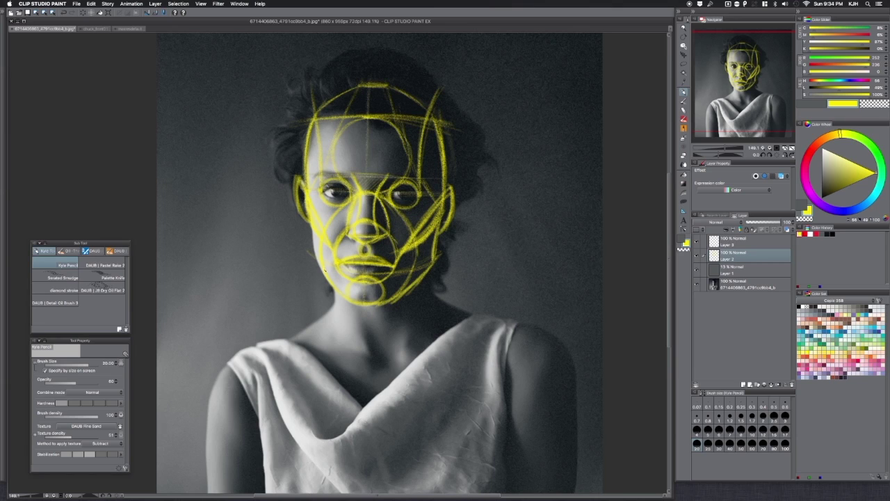
pyautogui.moveTo(329, 281)
pyautogui.mouseDown()
pyautogui.moveTo(313, 236)
pyautogui.moveTo(317, 260)
pyautogui.moveTo(307, 285)
pyautogui.moveTo(279, 306)
pyautogui.mouseUp()
pyautogui.moveTo(433, 267)
pyautogui.mouseDown()
pyautogui.moveTo(398, 289)
pyautogui.moveTo(411, 287)
pyautogui.moveTo(371, 305)
pyautogui.mouseUp()
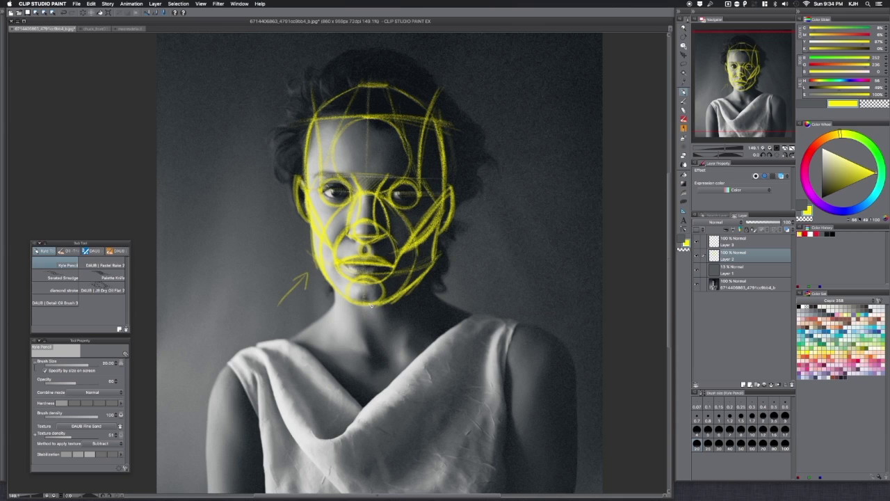
pyautogui.press('super+z')
pyautogui.press('super+z')
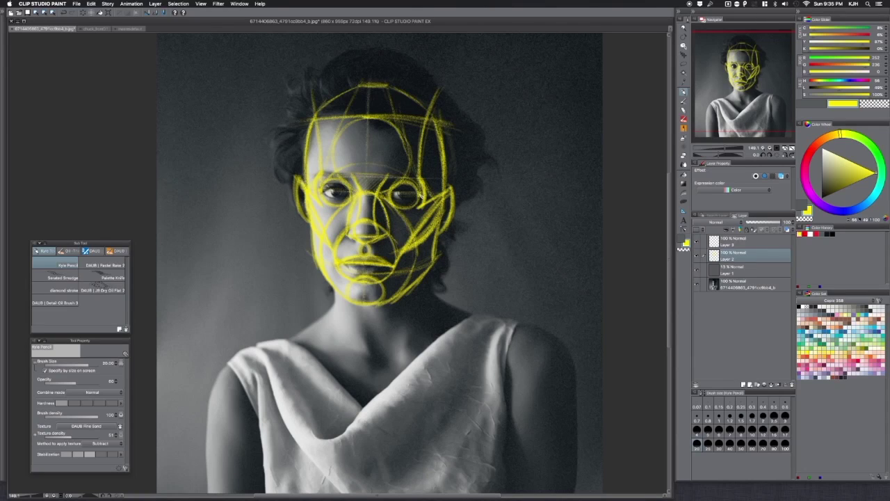
# Step: Draw an arched brow ridge over both eyes and a neck guide with side lines and a curved base below the chin
pyautogui.moveTo(356, 167)
pyautogui.mouseDown()
pyautogui.moveTo(336, 173)
pyautogui.moveTo(395, 169)
pyautogui.moveTo(423, 198)
pyautogui.moveTo(405, 175)
pyautogui.moveTo(354, 165)
pyautogui.moveTo(336, 171)
pyautogui.moveTo(386, 169)
pyautogui.mouseUp()
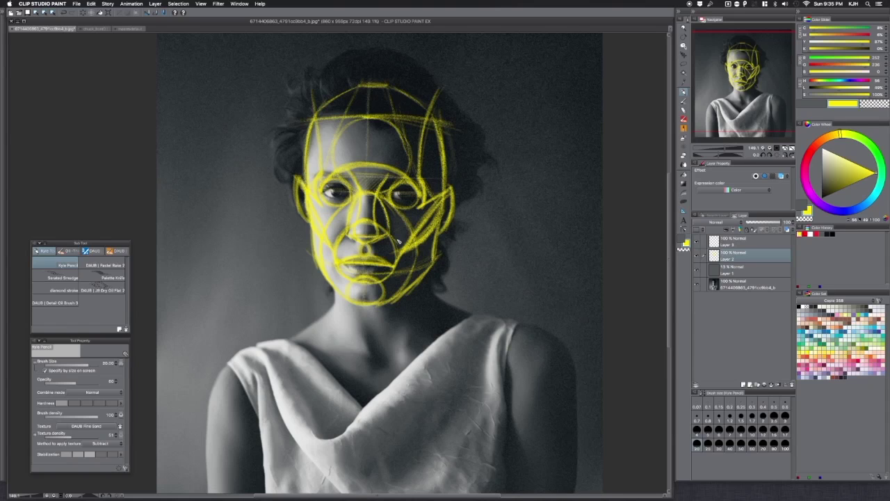
pyautogui.moveTo(335, 288); pyautogui.dragTo(335, 308)
pyautogui.moveTo(431, 263)
pyautogui.mouseDown()
pyautogui.moveTo(432, 302)
pyautogui.moveTo(359, 328)
pyautogui.mouseUp()
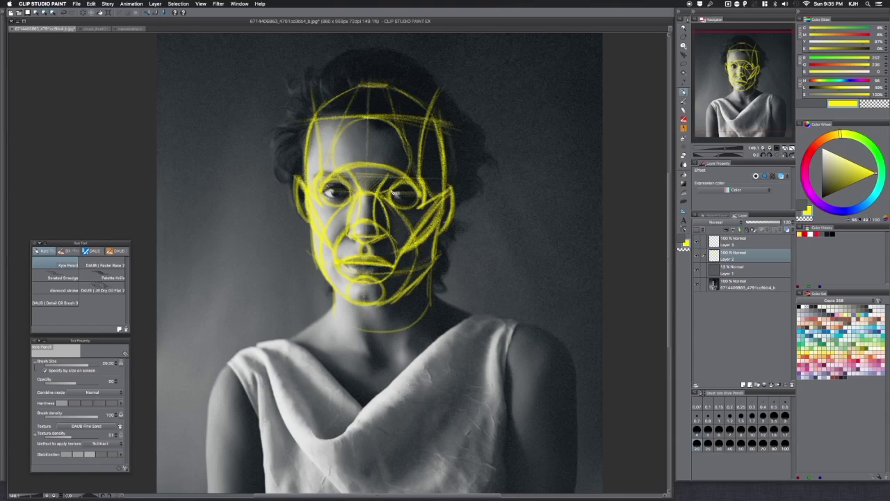
pyautogui.moveTo(390, 297); pyautogui.dragTo(439, 230)
# Step: Hide grey Layer 1 and recolour the Layer 2 guides turquoise with Hue/Saturation/Luminosity, setting the brightness to 43
pyautogui.click(697, 271)
pyautogui.moveTo(725, 147); pyautogui.dragTo(727, 148)
pyautogui.moveTo(730, 95); pyautogui.dragTo(728, 98)
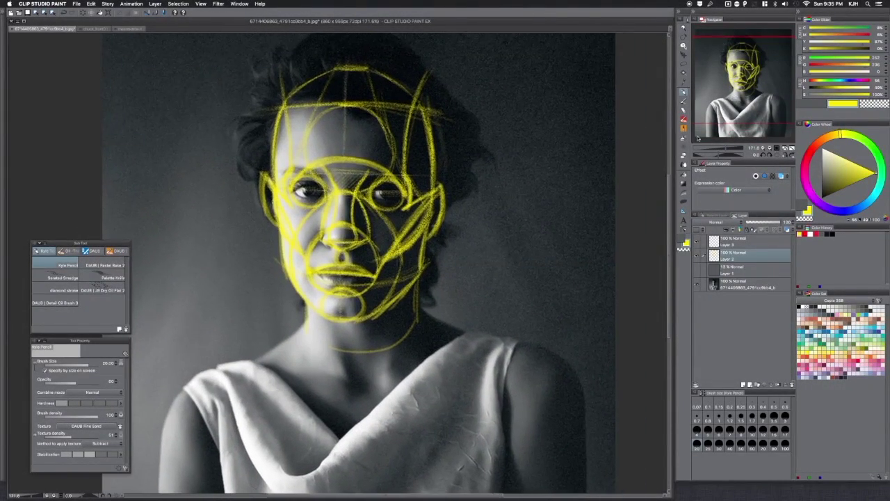
pyautogui.press('super+u')
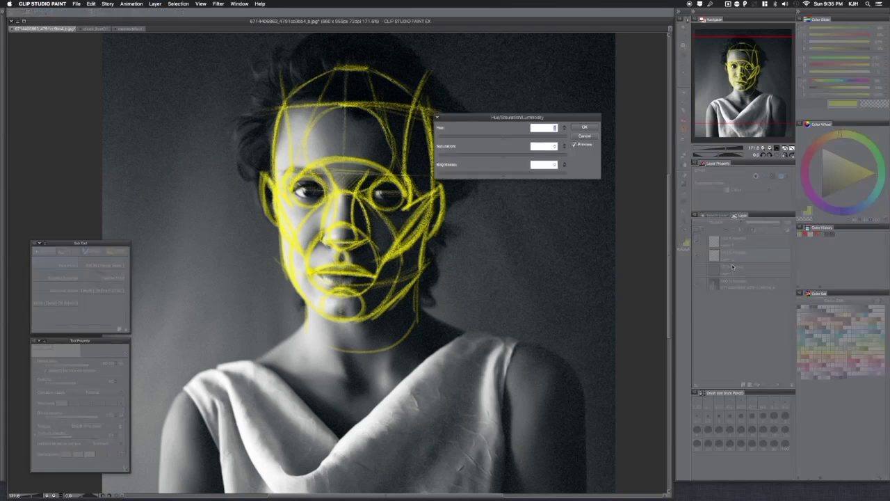
pyautogui.moveTo(503, 175); pyautogui.dragTo(569, 172)
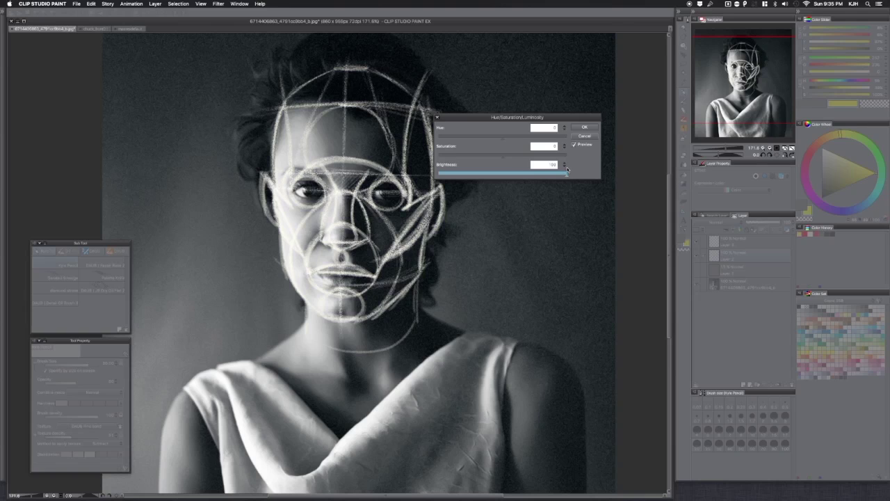
pyautogui.click(533, 172)
pyautogui.moveTo(524, 173)
pyautogui.mouseDown()
pyautogui.moveTo(509, 173)
pyautogui.moveTo(530, 173)
pyautogui.mouseUp()
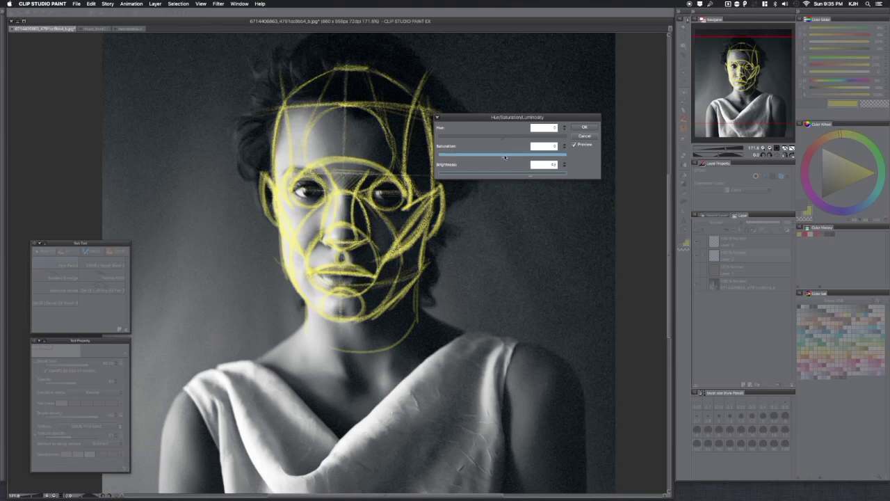
pyautogui.click(540, 134)
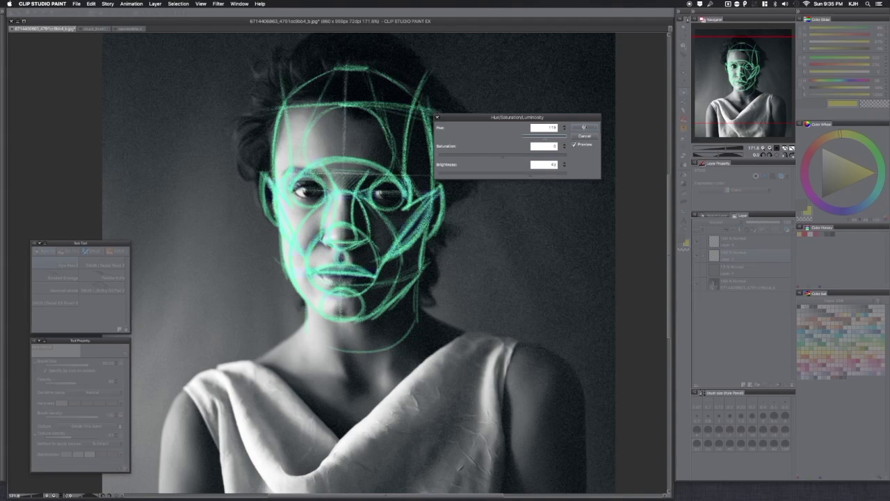
pyautogui.click(584, 127)
# Step: Show grey Layer 1 again and raise its opacity to 100% so it covers the photo beneath the guides
pyautogui.click(723, 148)
pyautogui.moveTo(724, 148)
pyautogui.mouseDown()
pyautogui.moveTo(712, 148)
pyautogui.moveTo(724, 148)
pyautogui.mouseUp()
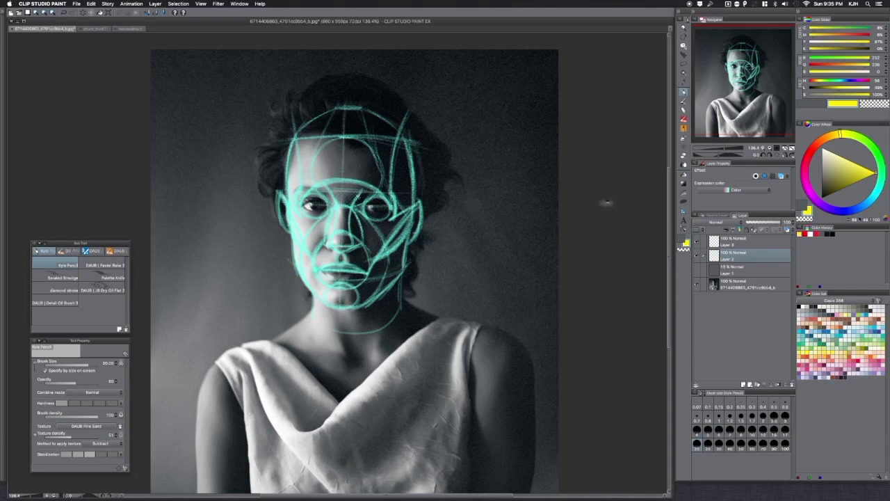
pyautogui.click(716, 271)
pyautogui.moveTo(765, 228); pyautogui.dragTo(777, 222)
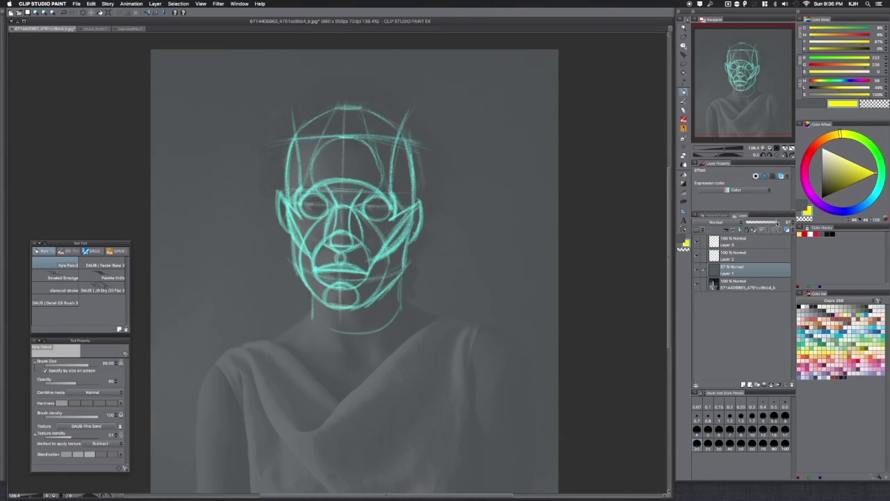
pyautogui.moveTo(776, 222)
pyautogui.mouseDown()
pyautogui.moveTo(753, 224)
pyautogui.moveTo(784, 222)
pyautogui.mouseUp()
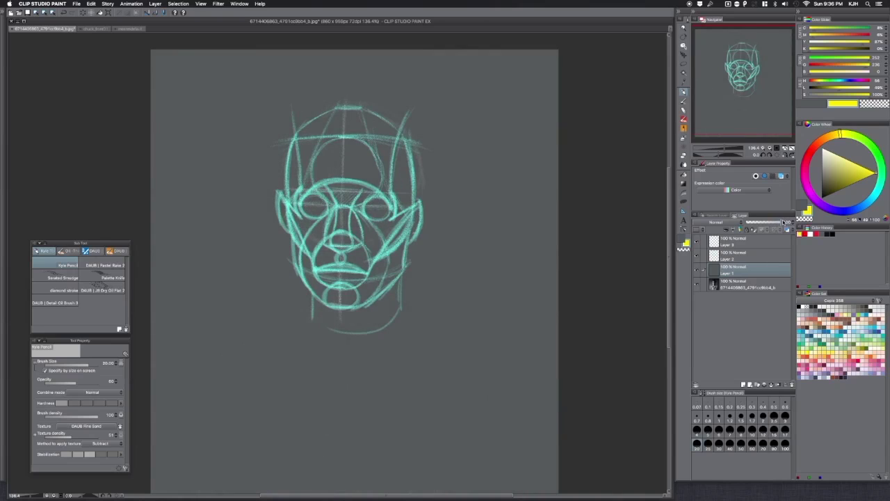